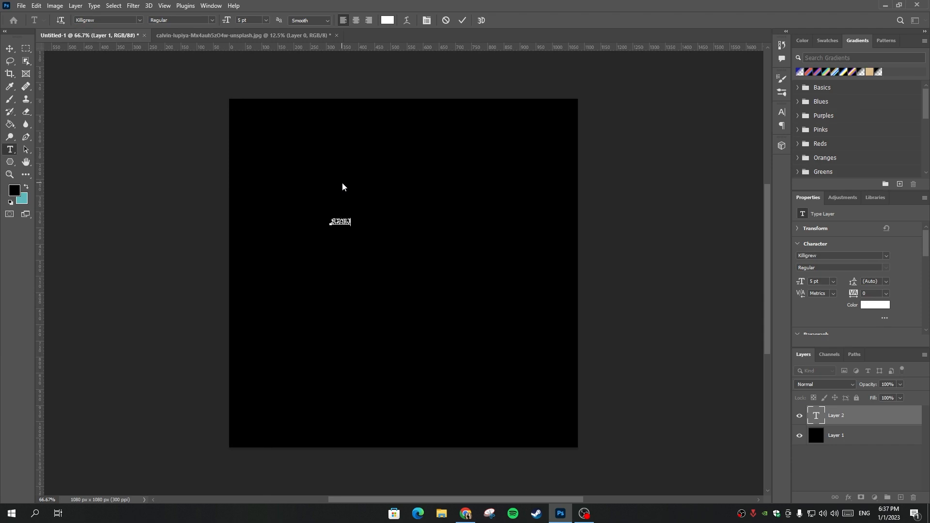
Enlarge the KAMIKAZE text to 34 pt and move it near the middle of the canvas
{"action": "double_click", "coordinate": [353, 221]}
{"action": "left_click_drag", "start_coordinate": [228, 24], "coordinate": [243, 27]}
{"action": "left_click", "coordinate": [462, 20]}
{"action": "key", "text": "v"}
{"action": "left_click_drag", "start_coordinate": [408, 200], "coordinate": [361, 249]}
Convert the KAMIKAZE text to a smart object and widen its base with a Perspective transform
{"action": "right_click", "coordinate": [843, 415]}
{"action": "left_click", "coordinate": [746, 186]}
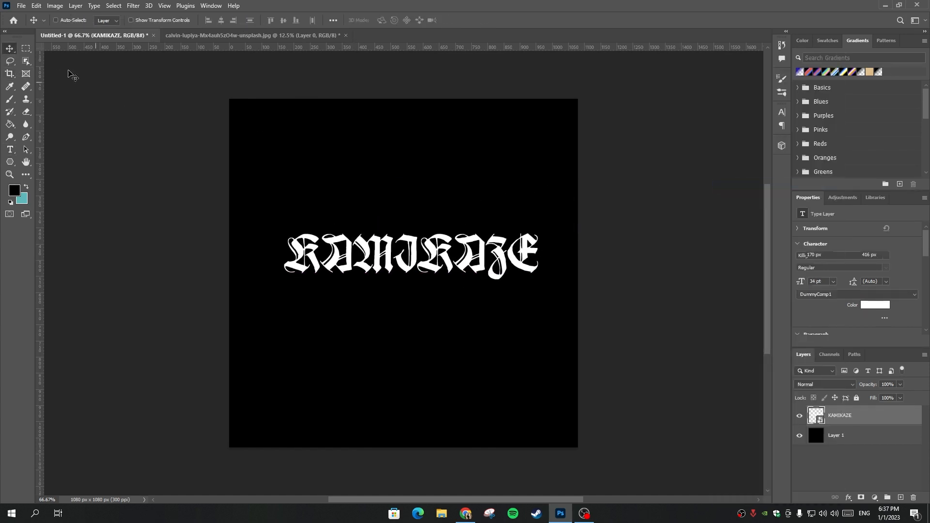
{"action": "left_click", "coordinate": [27, 49]}
{"action": "right_click", "coordinate": [400, 256]}
{"action": "left_click", "coordinate": [437, 397]}
{"action": "right_click", "coordinate": [434, 261]}
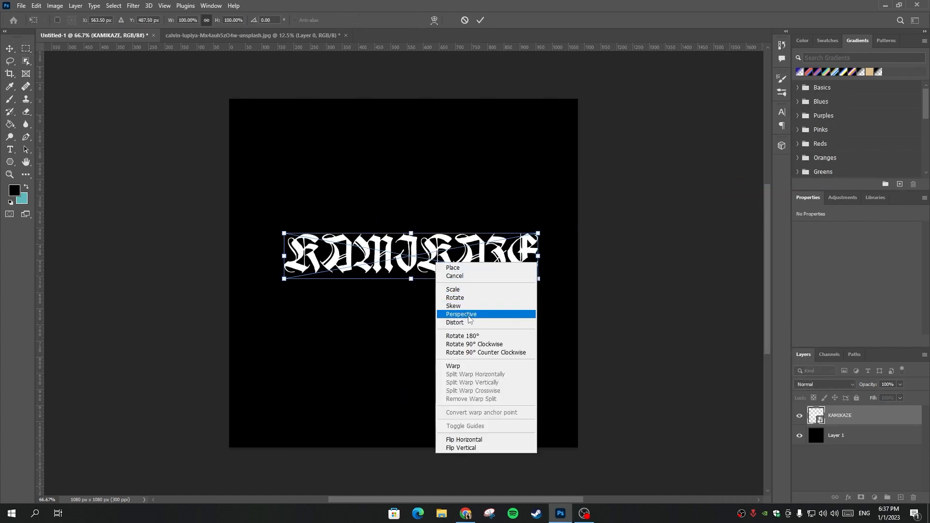
{"action": "left_click", "coordinate": [455, 312]}
{"action": "left_click_drag", "start_coordinate": [538, 279], "coordinate": [556, 289]}
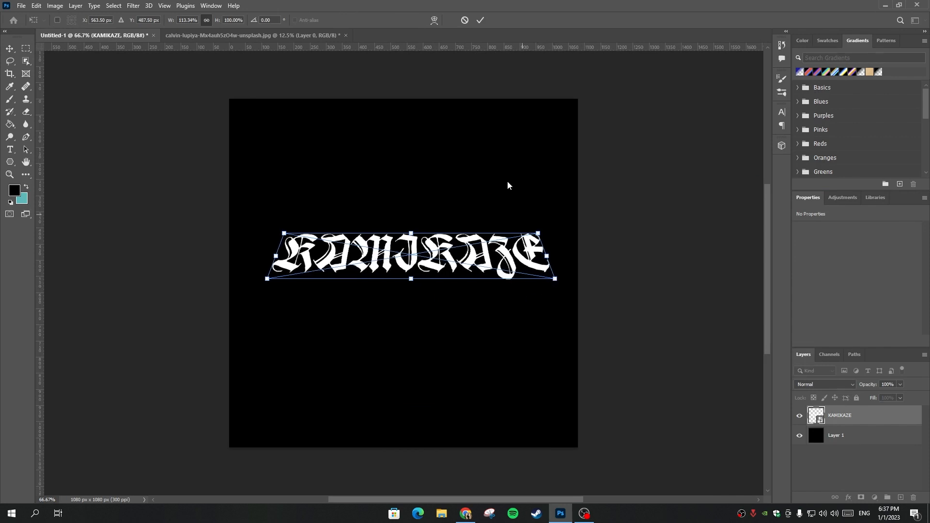
Warp the KAMIKAZE text with the Arch preset at a 15.5% bend and apply the transform
{"action": "left_click", "coordinate": [434, 20]}
{"action": "left_click", "coordinate": [237, 19]}
{"action": "left_click", "coordinate": [234, 73]}
{"action": "left_click_drag", "start_coordinate": [421, 189], "coordinate": [412, 222]}
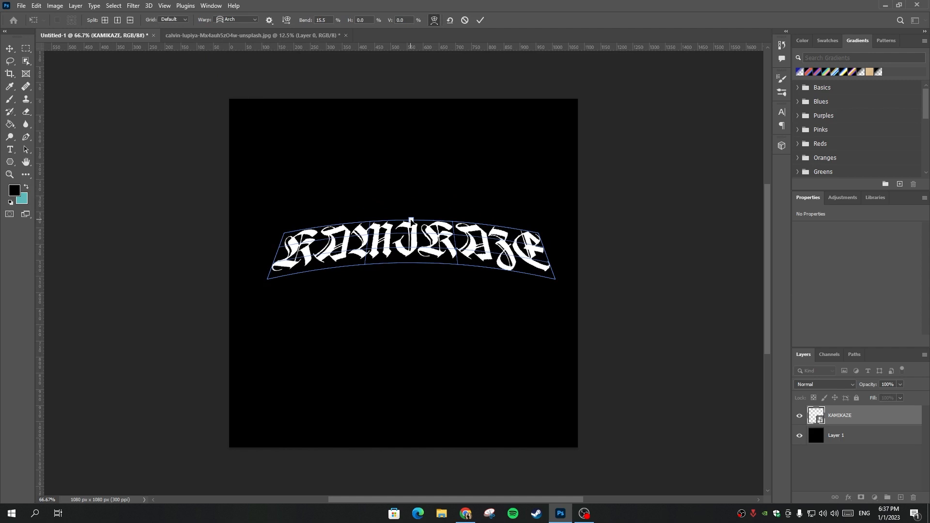
{"action": "left_click", "coordinate": [480, 20]}
Add a smooth inner Bevel & Emboss to KAMIKAZE with depth 344%, size 10 px, highlight opacity 60% and shadow opacity 68%
{"action": "right_click", "coordinate": [863, 421]}
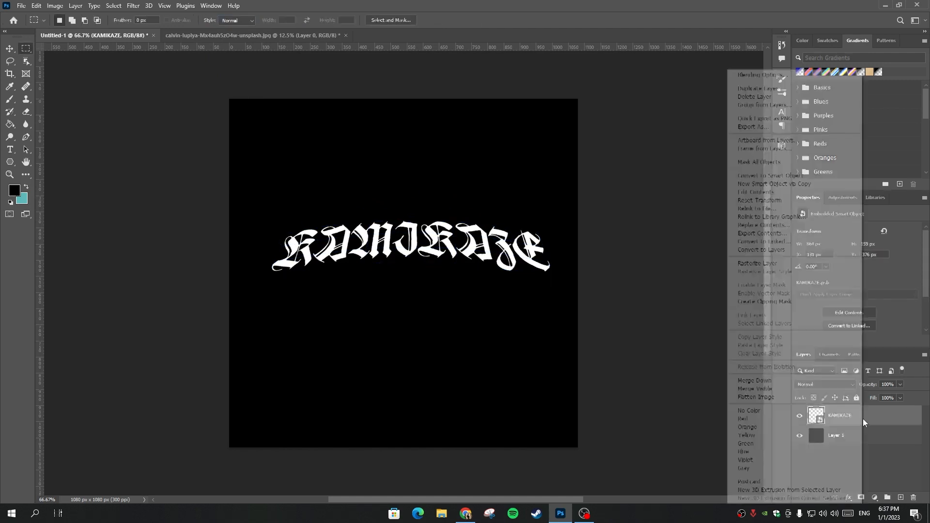
{"action": "left_click", "coordinate": [786, 75]}
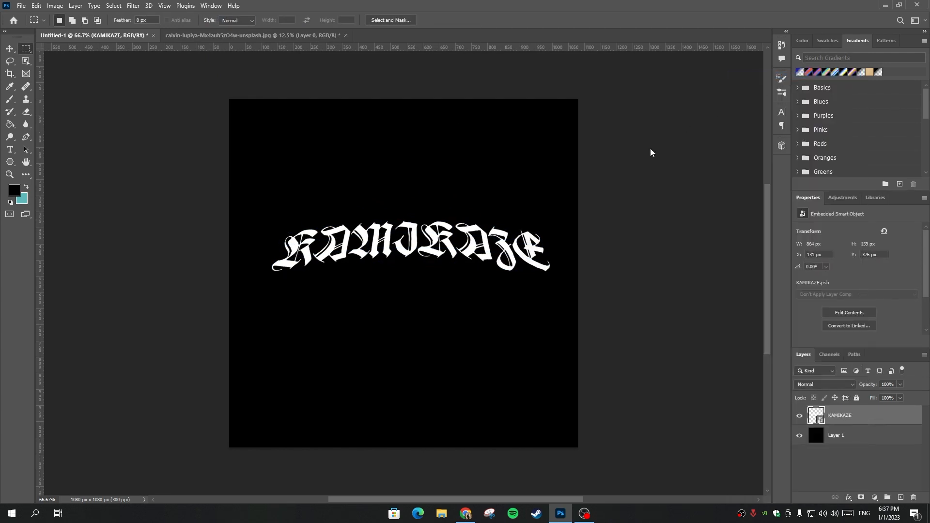
{"action": "left_click", "coordinate": [546, 182]}
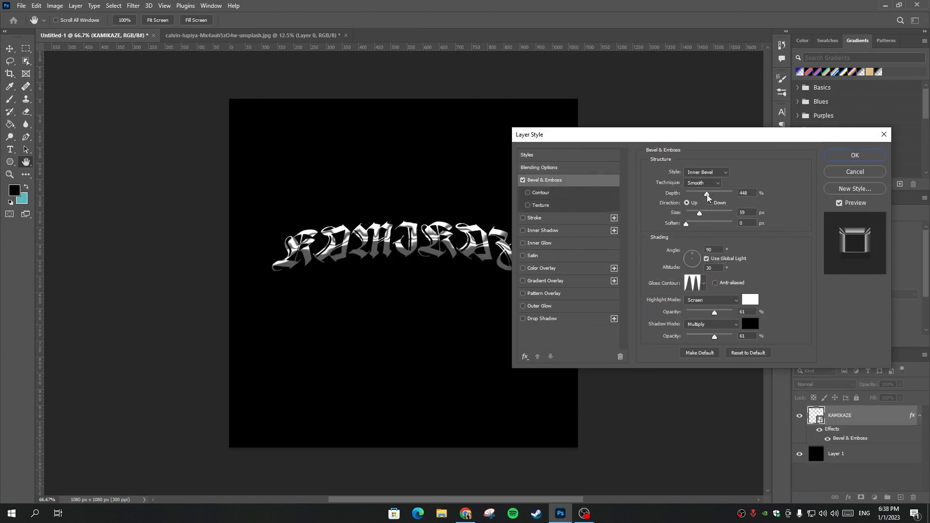
{"action": "mouse_move", "coordinate": [707, 197]}
{"action": "left_mouse_down"}
{"action": "mouse_move", "coordinate": [695, 216]}
{"action": "mouse_move", "coordinate": [704, 196]}
{"action": "mouse_move", "coordinate": [710, 200]}
{"action": "left_mouse_up"}
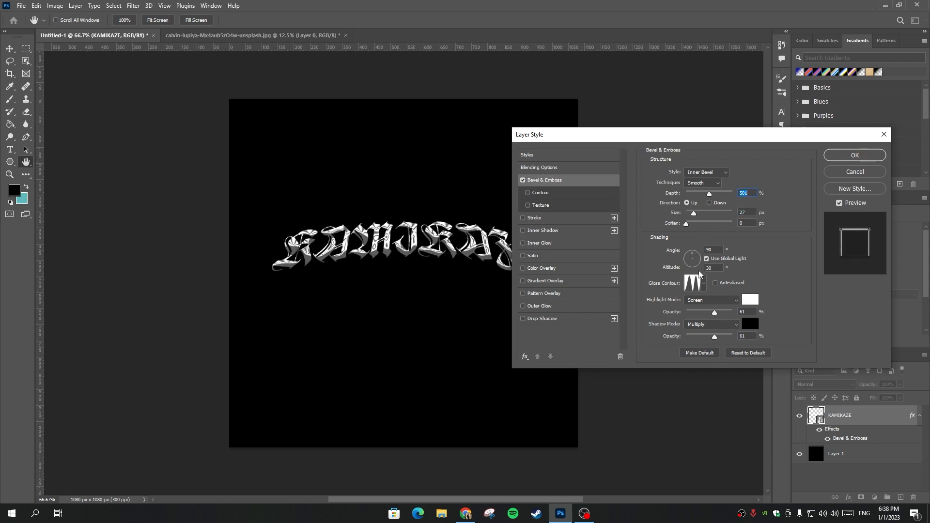
{"action": "left_click_drag", "start_coordinate": [715, 316], "coordinate": [718, 336]}
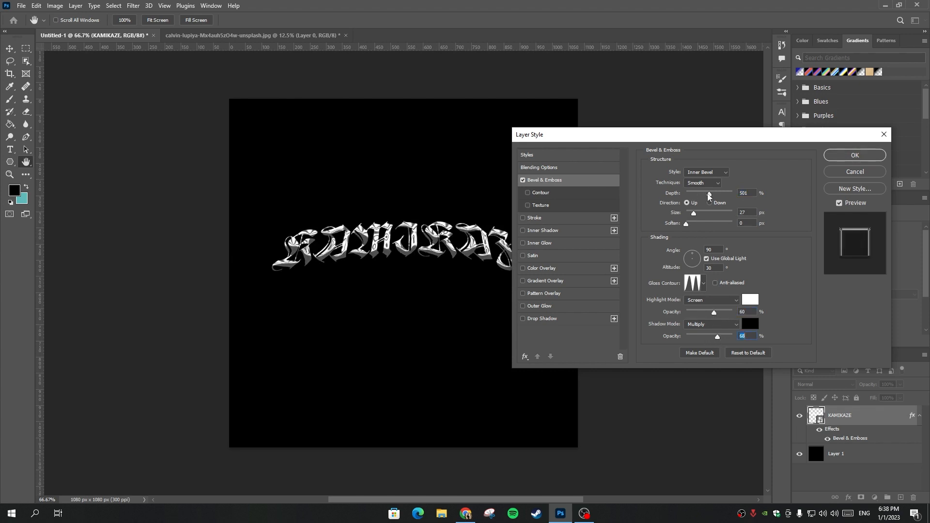
{"action": "mouse_move", "coordinate": [713, 198]}
{"action": "left_mouse_down"}
{"action": "mouse_move", "coordinate": [692, 218]}
{"action": "mouse_move", "coordinate": [704, 200]}
{"action": "left_mouse_up"}
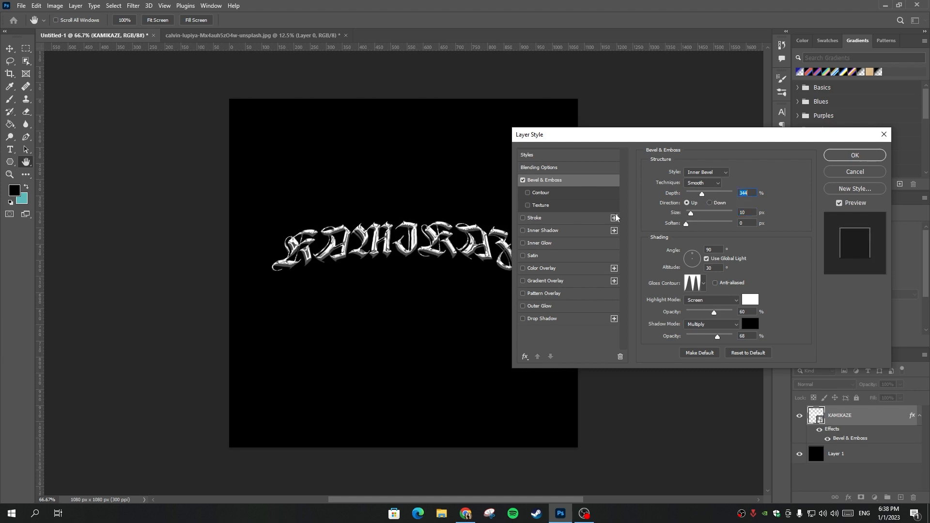
Add an Inner Shadow of 43 px size at 35% opacity and apply the layer style
{"action": "left_click", "coordinate": [543, 236]}
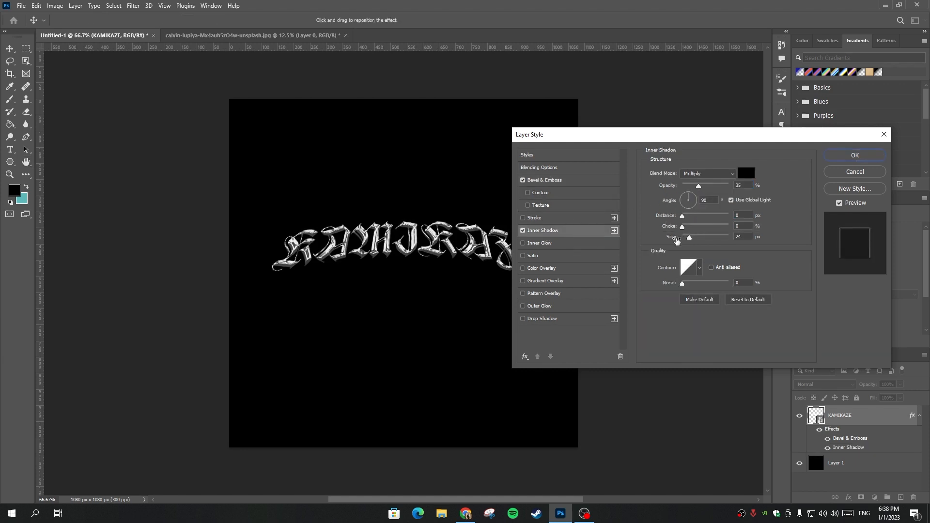
{"action": "left_click_drag", "start_coordinate": [691, 240], "coordinate": [694, 241]}
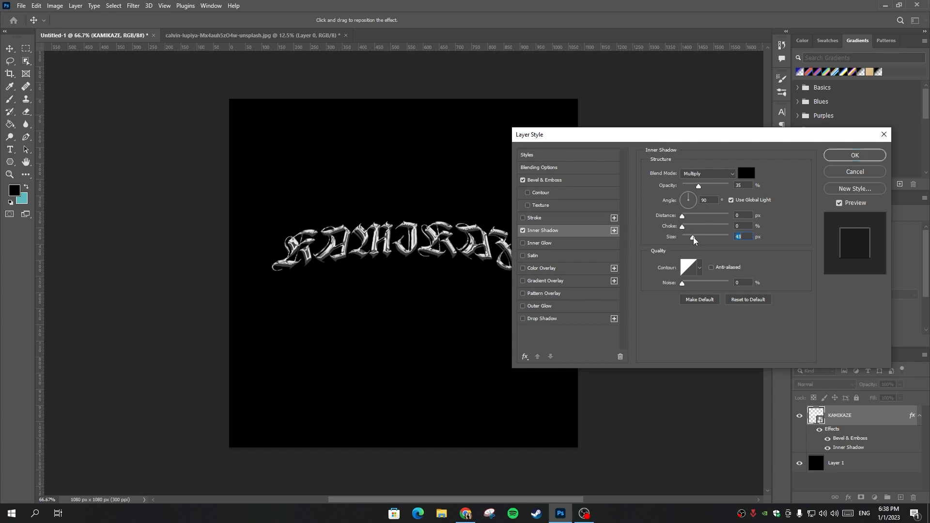
{"action": "left_click", "coordinate": [843, 161]}
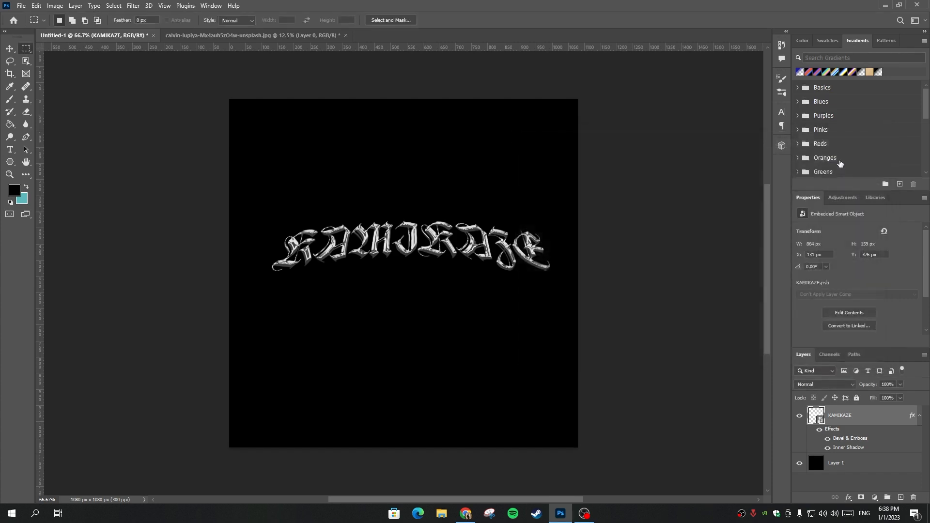
Put the KAMIKAZE layer into a new group and collapse the group
{"action": "left_click", "coordinate": [888, 497]}
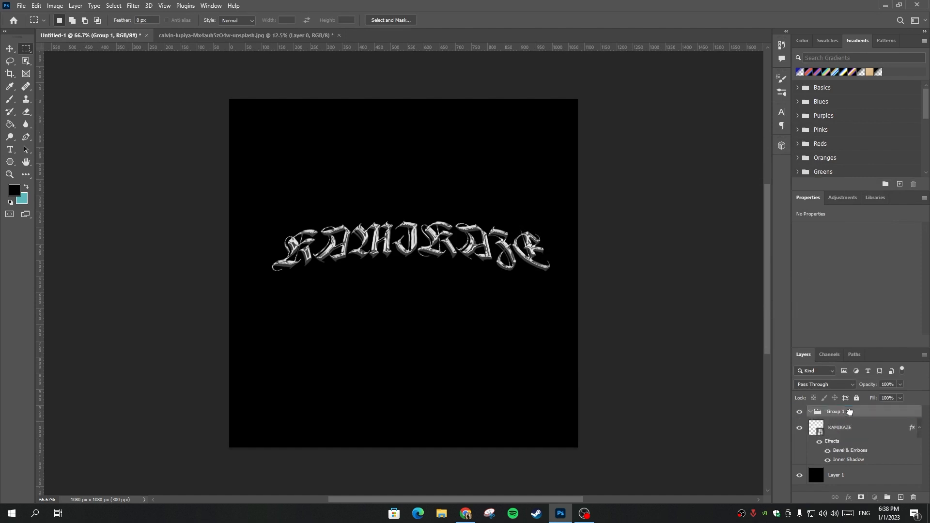
{"action": "left_click_drag", "start_coordinate": [849, 412], "coordinate": [848, 412]}
{"action": "left_click", "coordinate": [810, 412]}
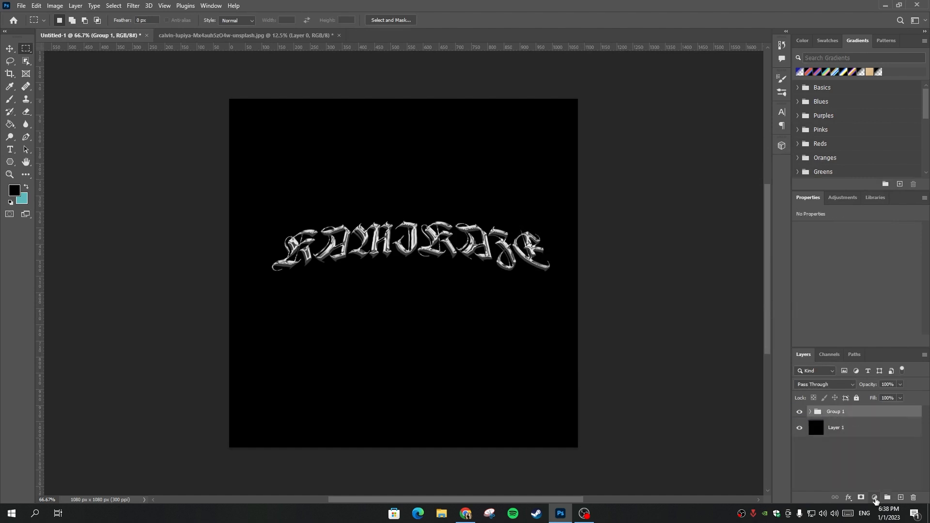
Add a Curves adjustment that peaks in the shadows and dips past the midtones, and clip it to the text group
{"action": "left_click", "coordinate": [875, 497]}
{"action": "left_click", "coordinate": [875, 378]}
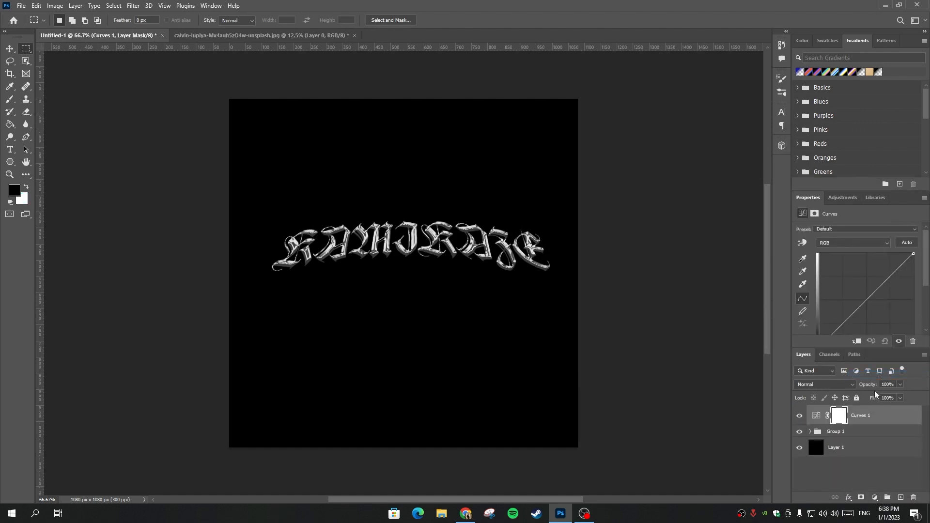
{"action": "scroll", "coordinate": [847, 286], "scroll_direction": "down", "scroll_amount": 2}
{"action": "left_click_drag", "start_coordinate": [845, 295], "coordinate": [863, 305]}
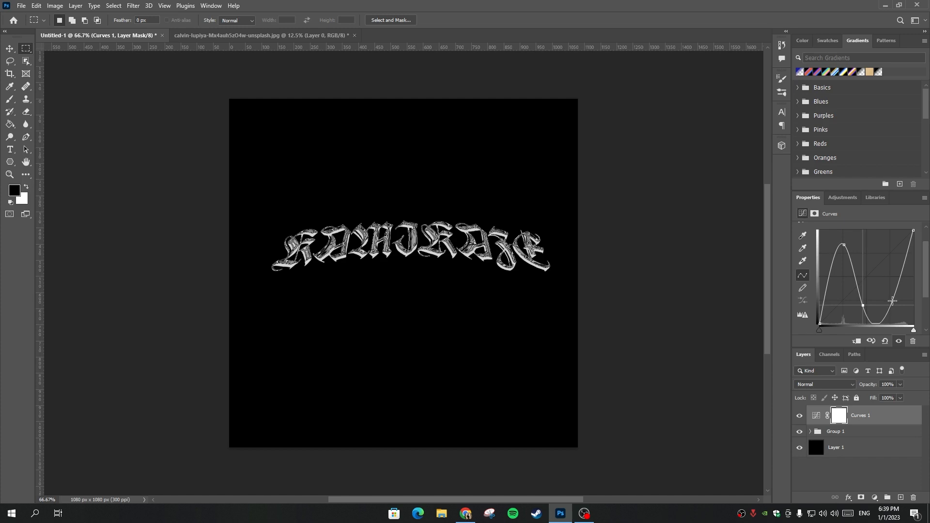
{"action": "right_click", "coordinate": [884, 416]}
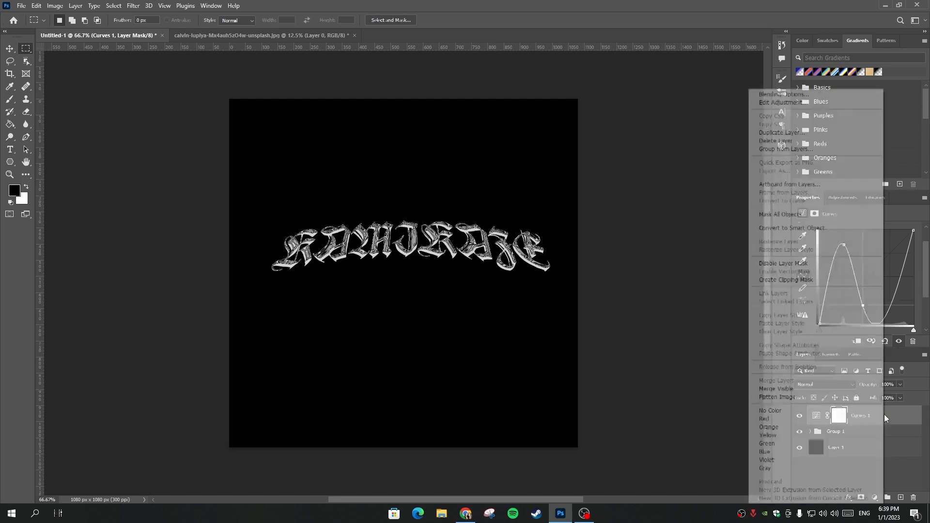
{"action": "left_click", "coordinate": [826, 280]}
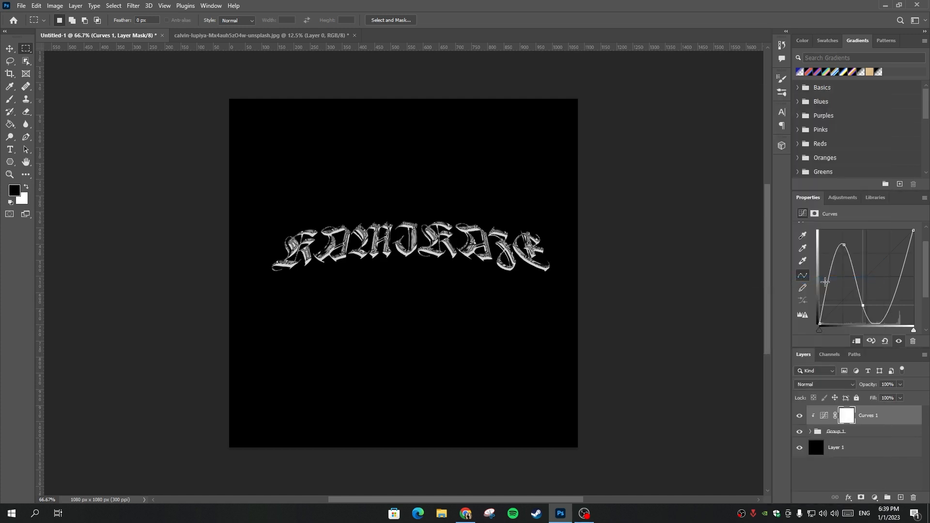
Add a Gradient Map adjustment above the Curves layer and make it a clipping mask
{"action": "left_click", "coordinate": [874, 497]}
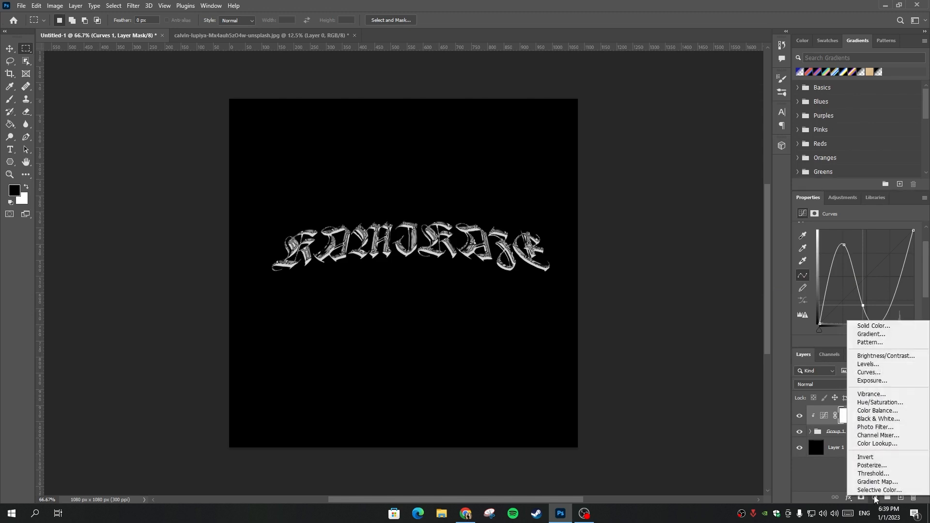
{"action": "left_click", "coordinate": [912, 484]}
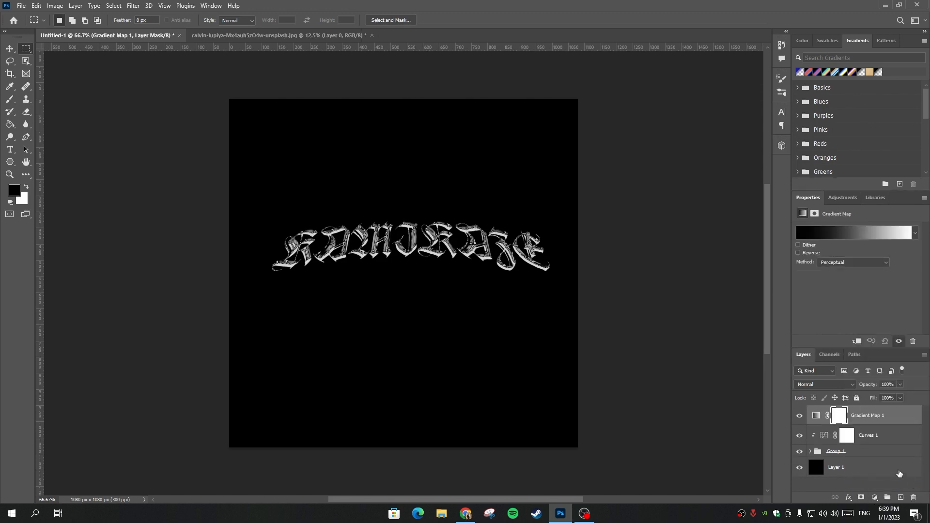
{"action": "right_click", "coordinate": [878, 421]}
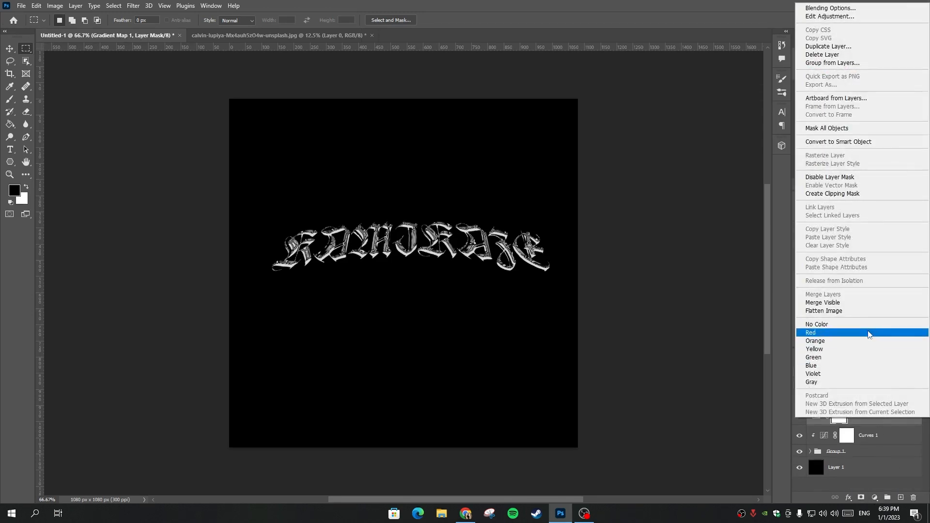
{"action": "left_click", "coordinate": [850, 196]}
Change the gradient map's white end stop to black (000000)
{"action": "left_click", "coordinate": [840, 234]}
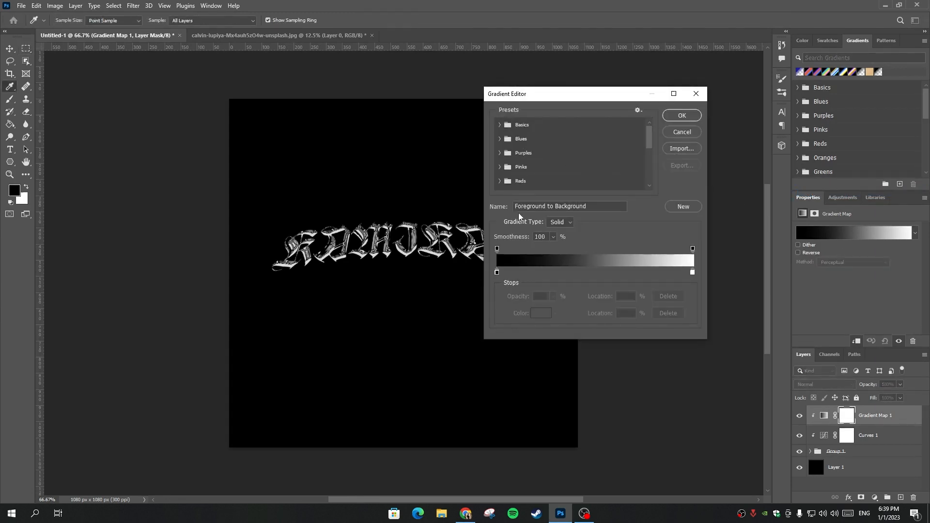
{"action": "double_click", "coordinate": [692, 272]}
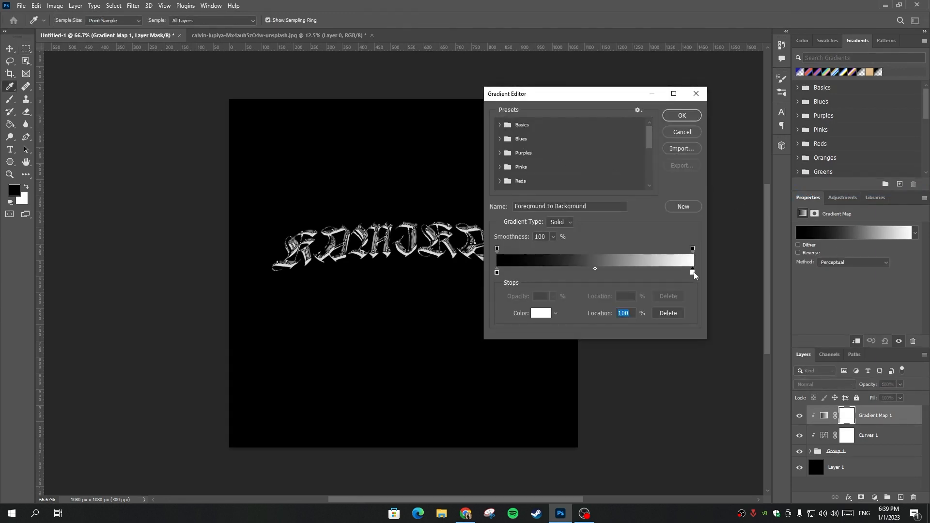
{"action": "left_click_drag", "start_coordinate": [50, 357], "coordinate": [21, 368]}
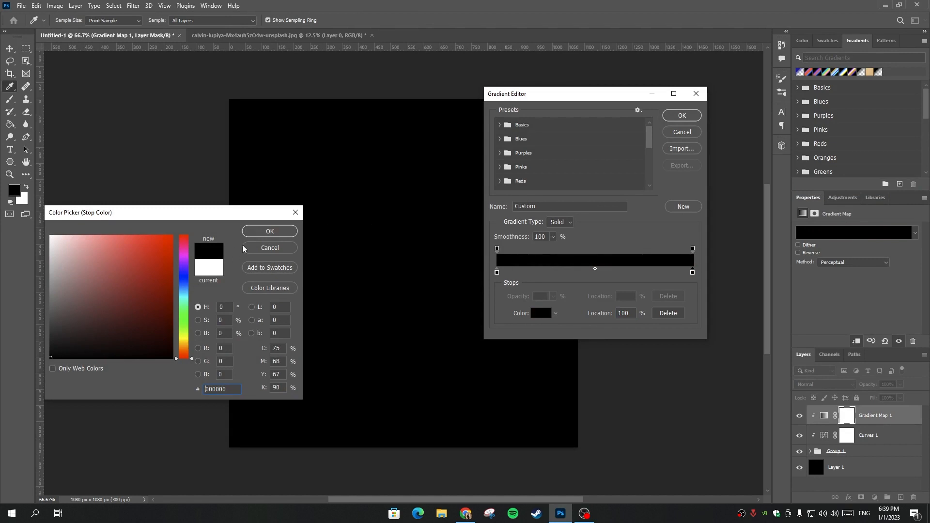
{"action": "left_click", "coordinate": [262, 233]}
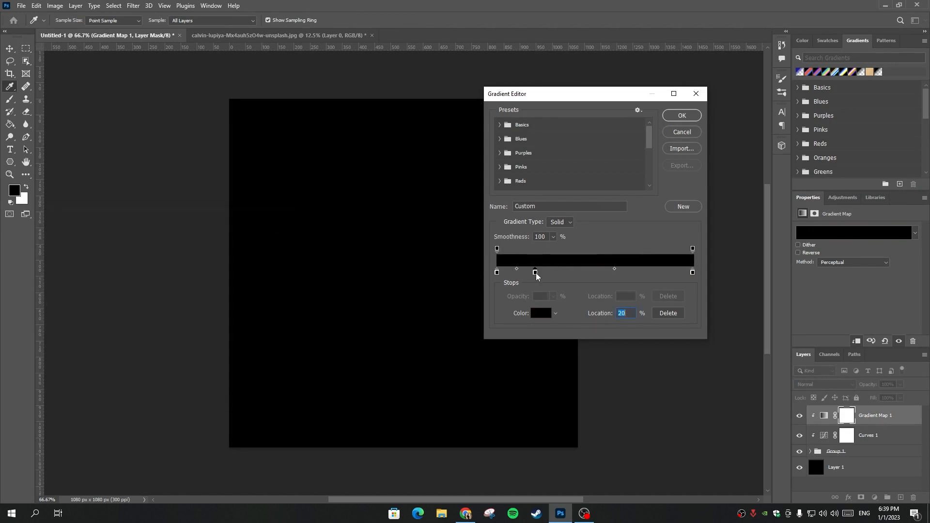
Color the gradient stop at 20% a medium violet-blue
{"action": "double_click", "coordinate": [535, 272]}
{"action": "left_click", "coordinate": [184, 276]}
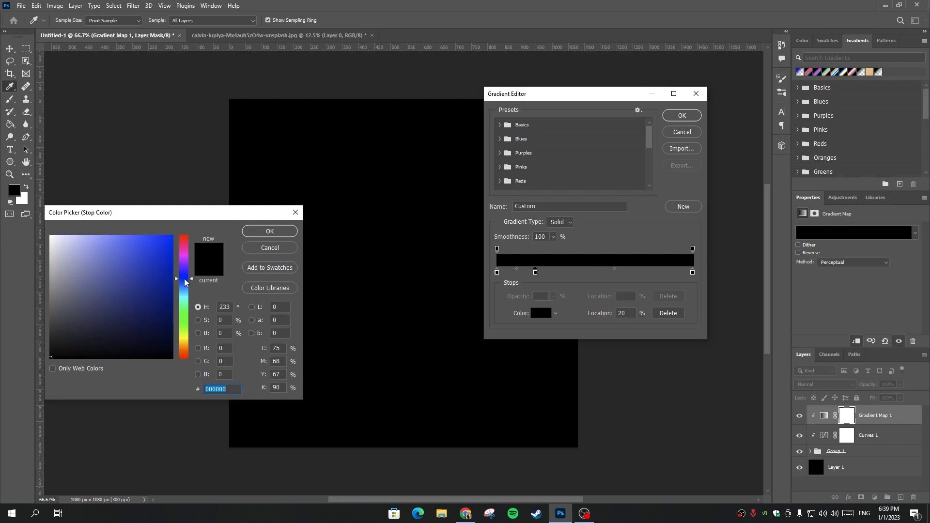
{"action": "left_click", "coordinate": [152, 265]}
{"action": "mouse_move", "coordinate": [152, 265]}
{"action": "left_mouse_down"}
{"action": "mouse_move", "coordinate": [141, 246]}
{"action": "mouse_move", "coordinate": [113, 255]}
{"action": "left_mouse_up"}
{"action": "left_click", "coordinate": [270, 231]}
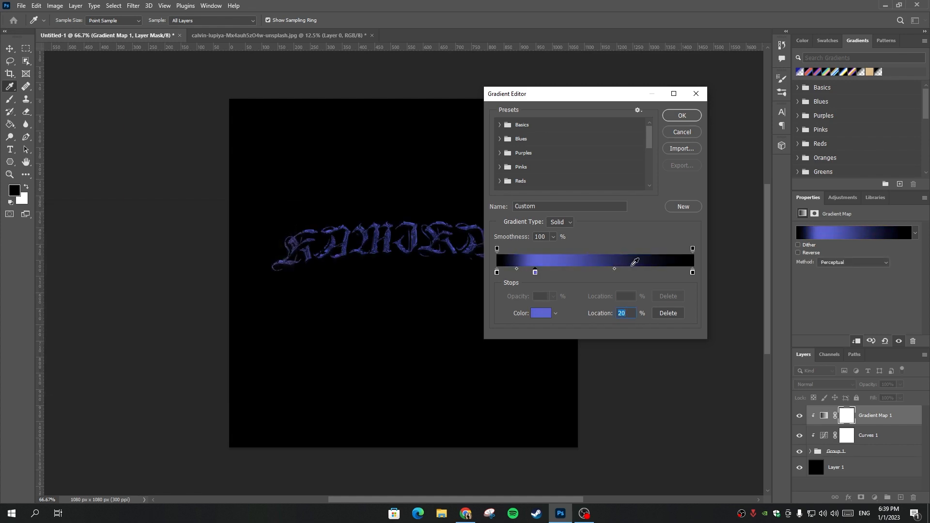
Add a gradient stop at 76% and color it purple (a654b0)
{"action": "left_click", "coordinate": [644, 272]}
{"action": "double_click", "coordinate": [645, 272]}
{"action": "left_click", "coordinate": [183, 262]}
{"action": "left_click_drag", "start_coordinate": [183, 262], "coordinate": [114, 273]}
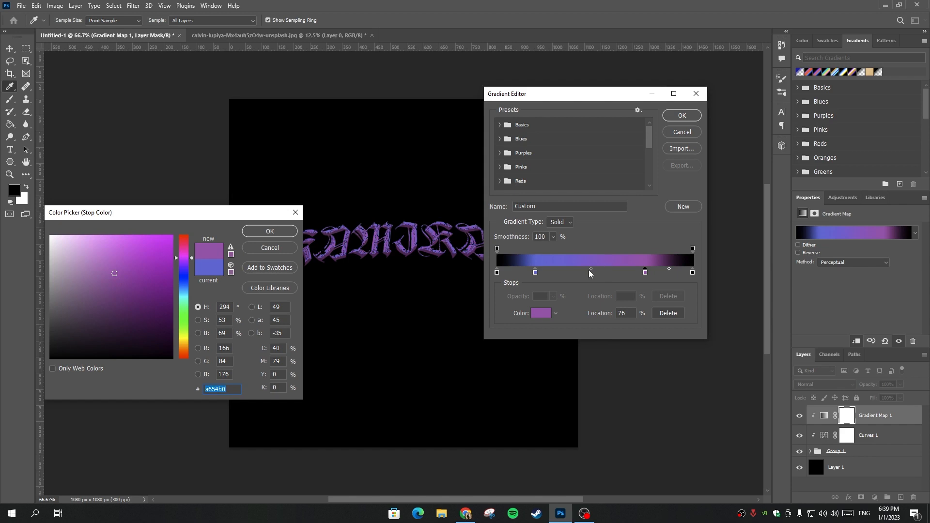
{"action": "key", "text": "Return"}
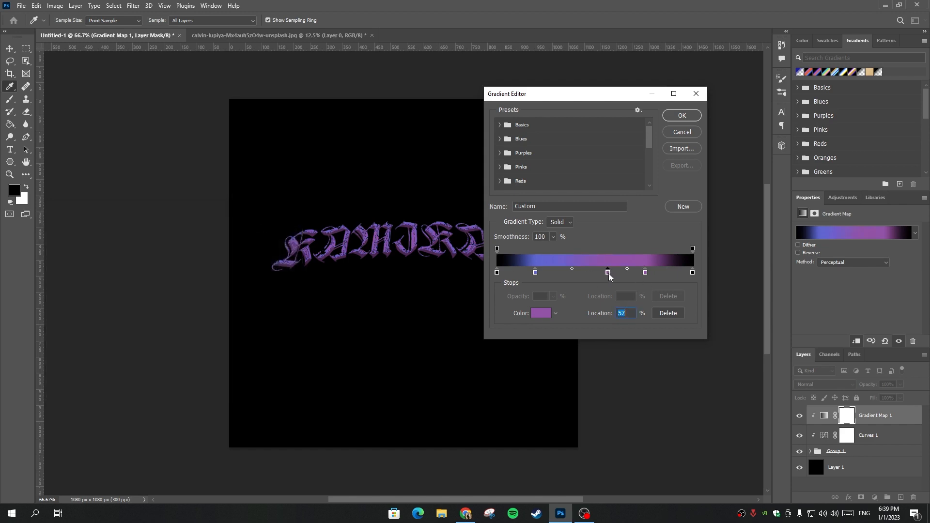
Make the gradient stop between blue and purple white (ffffff), shift it slightly toward the blue and apply the gradient
{"action": "double_click", "coordinate": [608, 273]}
{"action": "type", "text": "ffffff"}
{"action": "key", "text": "Return"}
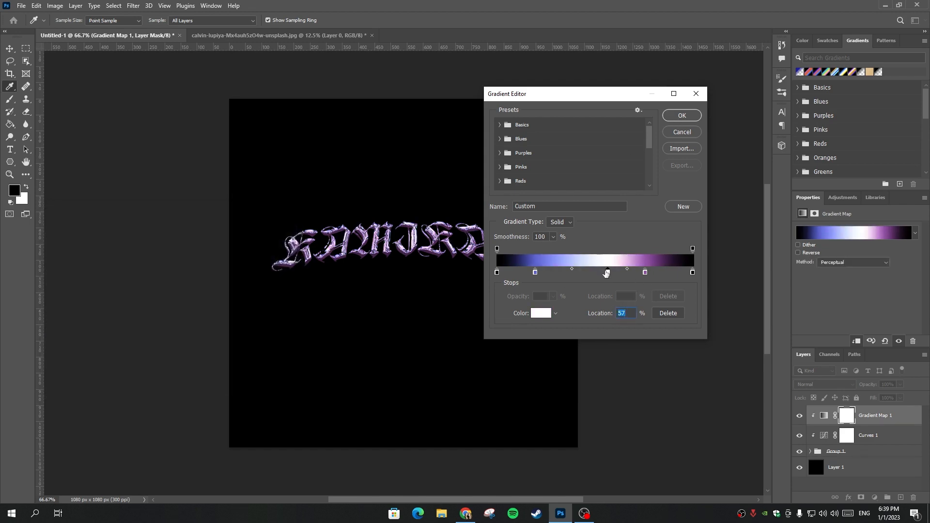
{"action": "left_click_drag", "start_coordinate": [607, 272], "coordinate": [588, 271]}
{"action": "left_click", "coordinate": [682, 115]}
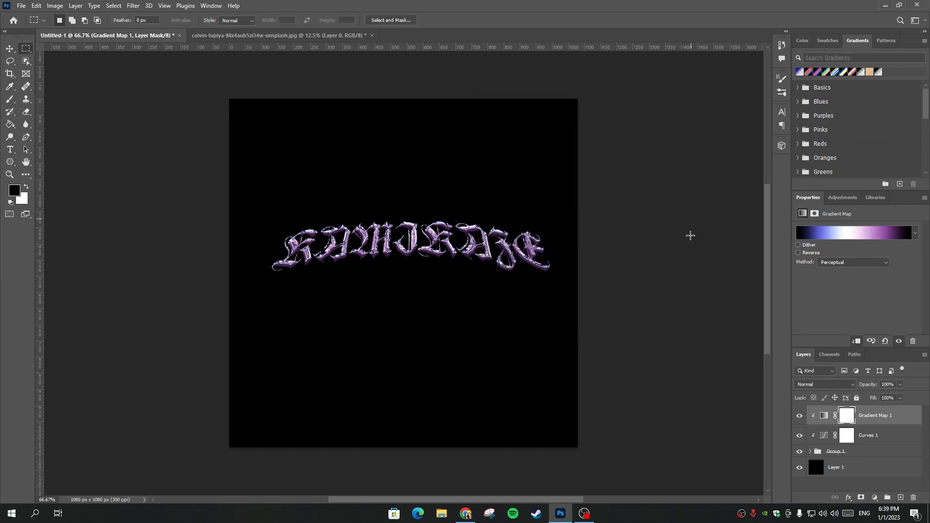
Group the Gradient Map, the Curves adjustment and the text group together
{"action": "left_click", "coordinate": [878, 467], "text": "shift"}
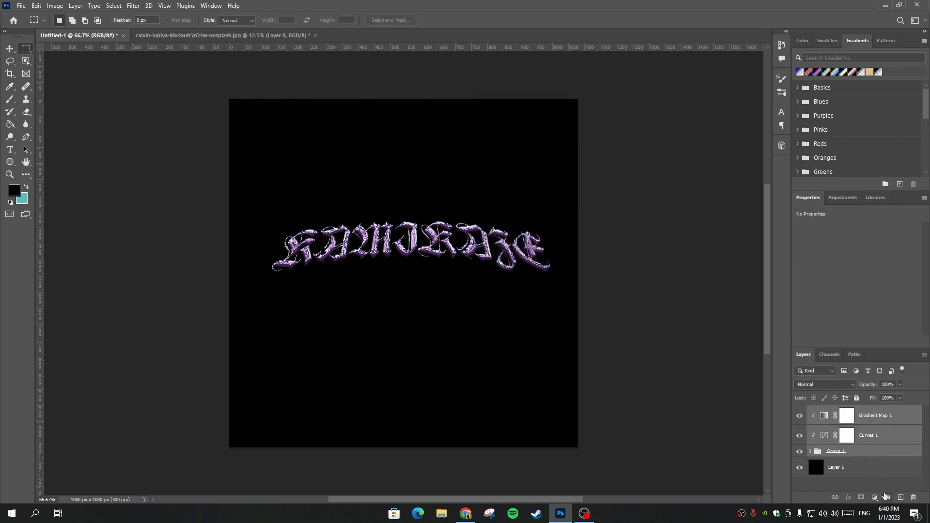
{"action": "left_click", "coordinate": [886, 497]}
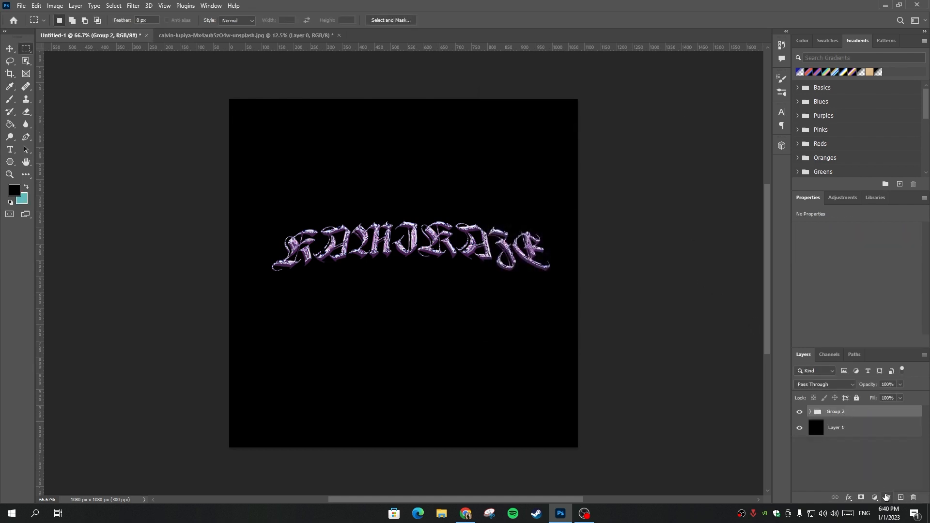
Create a three-sided polygon star, 100 by 100 px, with a star ratio of 5%
{"action": "left_click", "coordinate": [10, 162]}
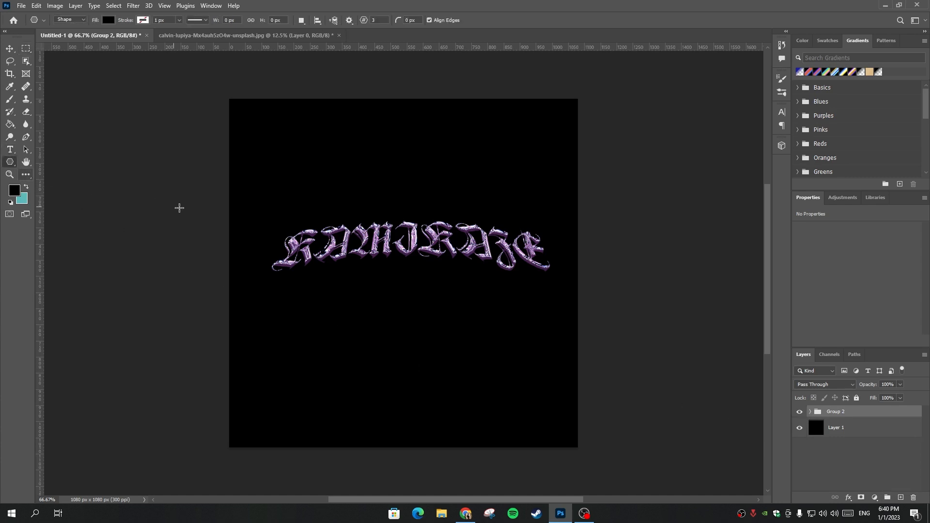
{"action": "left_click", "coordinate": [323, 201]}
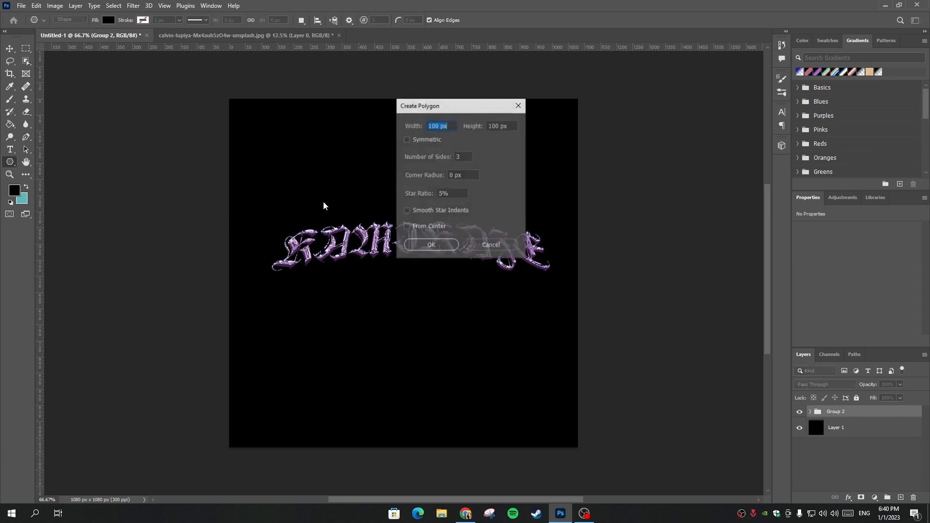
{"action": "left_click_drag", "start_coordinate": [467, 155], "coordinate": [419, 169]}
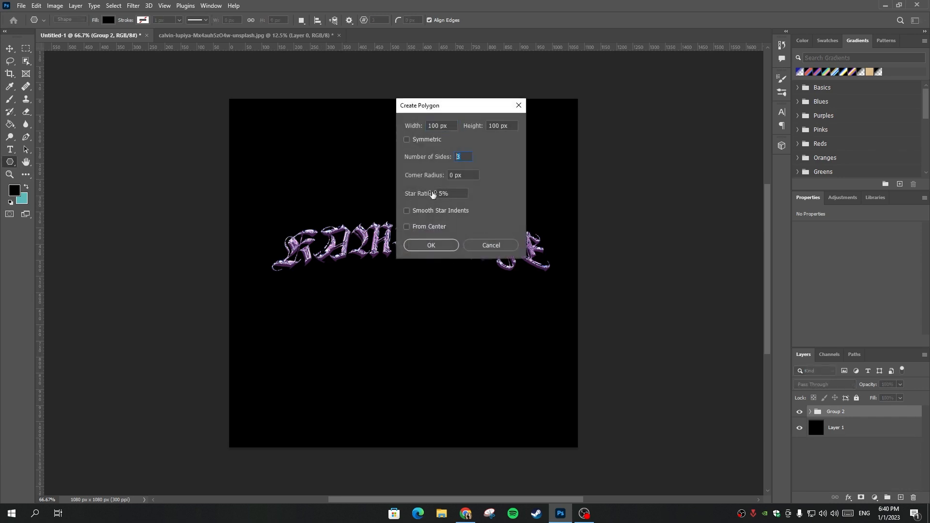
{"action": "left_click_drag", "start_coordinate": [457, 194], "coordinate": [401, 205]}
{"action": "left_click", "coordinate": [426, 245]}
Fill the star shape with the recently used purple and move it into the empty area above the lettering
{"action": "left_click", "coordinate": [109, 21]}
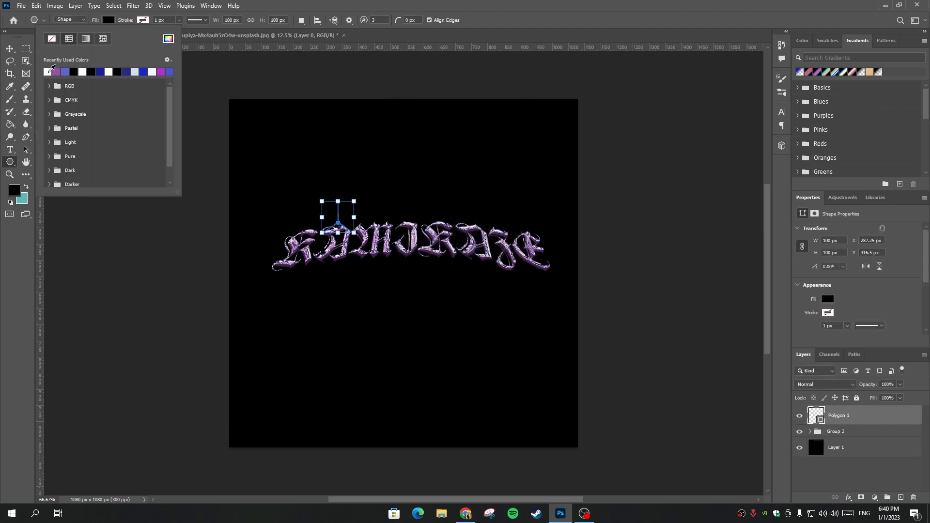
{"action": "left_click", "coordinate": [57, 72]}
{"action": "left_click", "coordinate": [10, 163]}
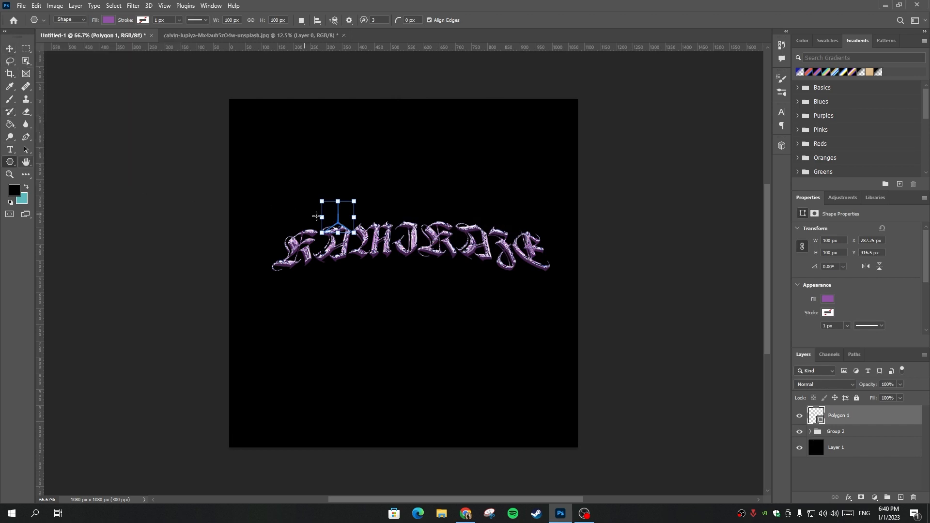
{"action": "left_click", "coordinate": [9, 48]}
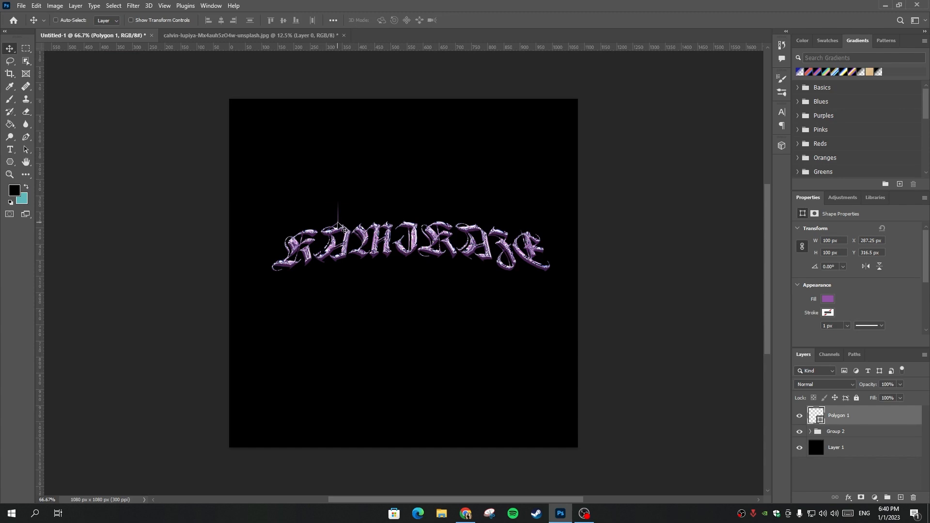
{"action": "left_click_drag", "start_coordinate": [338, 226], "coordinate": [320, 186]}
On a new layer, paint a soft glow at the star's centre with a 75 px brush in the star's sampled purple
{"action": "left_click", "coordinate": [10, 99]}
{"action": "left_click", "coordinate": [900, 498]}
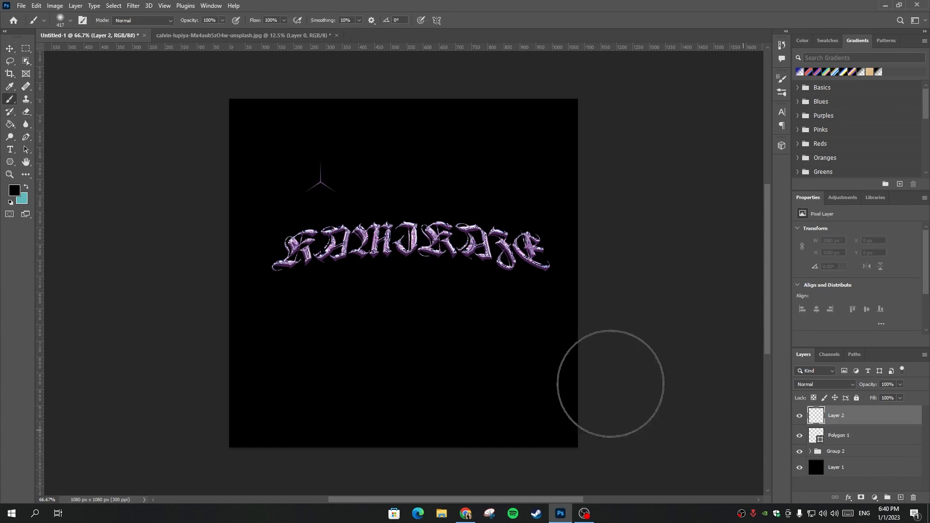
{"action": "right_click", "coordinate": [343, 210], "text": "alt"}
{"action": "left_click_drag", "start_coordinate": [330, 221], "coordinate": [285, 233]}
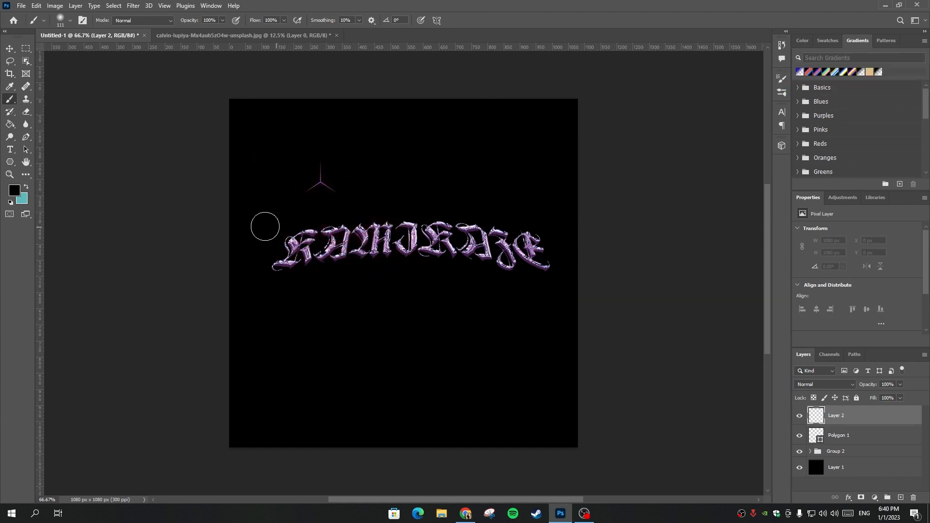
{"action": "left_click", "coordinate": [14, 191]}
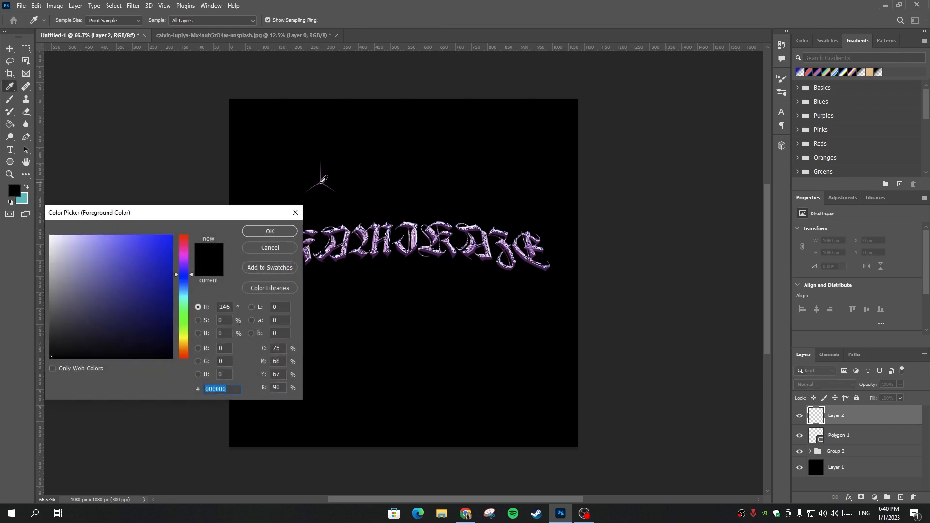
{"action": "left_click", "coordinate": [322, 181]}
{"action": "key", "text": "Return"}
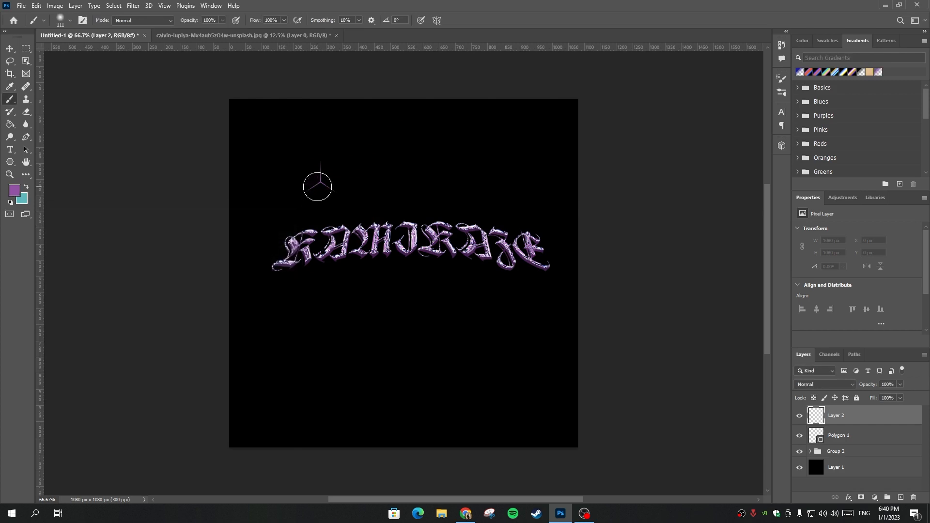
{"action": "left_click_drag", "start_coordinate": [322, 183], "coordinate": [316, 189]}
{"action": "left_click", "coordinate": [321, 182]}
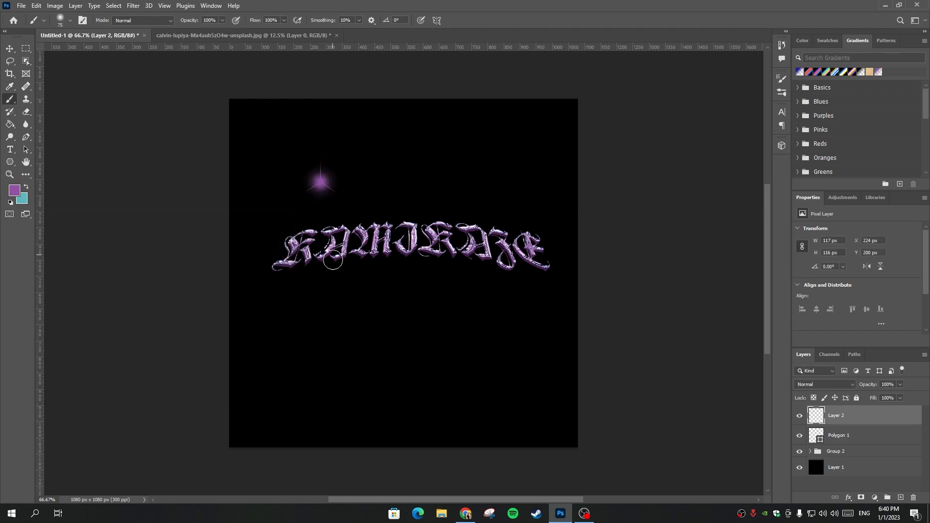
Merge the glow layer with the star shape layer
{"action": "left_click", "coordinate": [867, 439], "text": "shift"}
{"action": "right_click", "coordinate": [867, 439]}
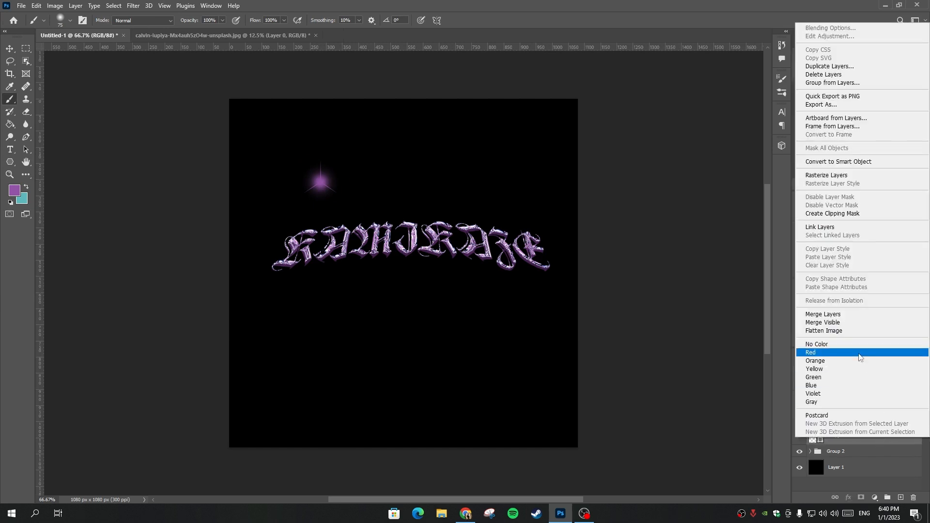
{"action": "left_click", "coordinate": [846, 317]}
Move the glowing sparkle onto the lettering and scatter eight copies of it across the KAMIKAZE letters
{"action": "left_click", "coordinate": [12, 51]}
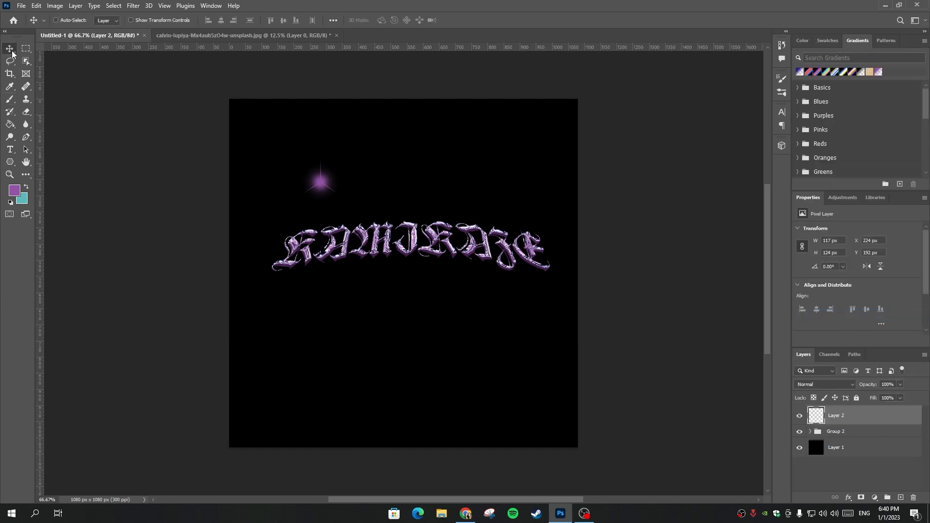
{"action": "left_click_drag", "start_coordinate": [321, 190], "coordinate": [336, 250]}
{"action": "left_click_drag", "start_coordinate": [335, 249], "coordinate": [539, 270], "text": "alt"}
Group all the sparkle layers together
{"action": "scroll", "coordinate": [903, 452], "scroll_direction": "down", "scroll_amount": 3}
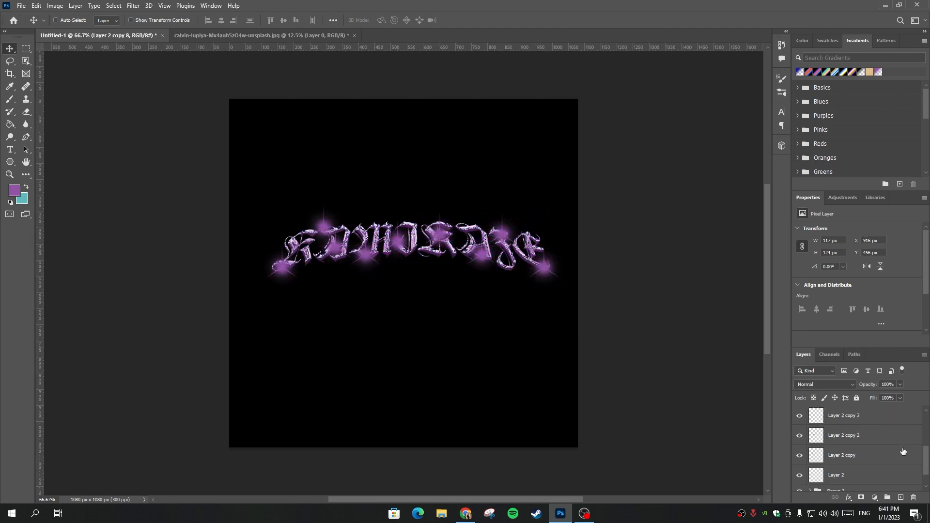
{"action": "left_click", "coordinate": [889, 471], "text": "shift"}
{"action": "key", "text": "ctrl+g"}
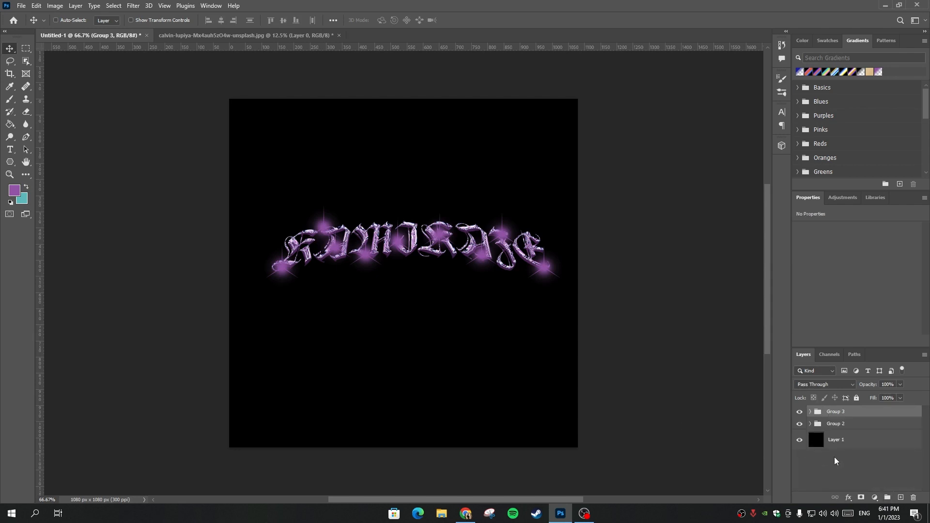
Duplicate the sparkle group and merge the copy into a single layer
{"action": "key", "text": "ctrl+j"}
{"action": "right_click", "coordinate": [877, 413]}
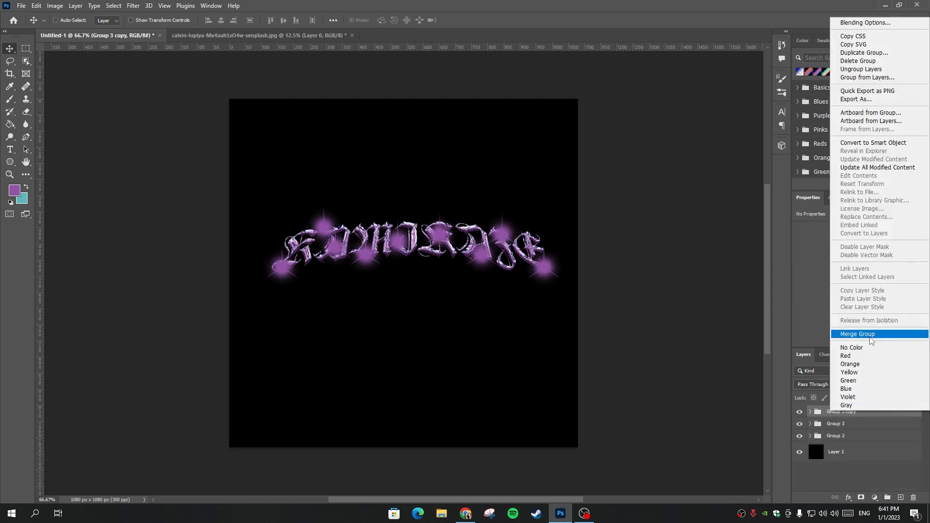
{"action": "left_click", "coordinate": [870, 339]}
Apply a Gaussian Blur with a 24.9 px radius to the merged sparkle copy
{"action": "left_click", "coordinate": [132, 5]}
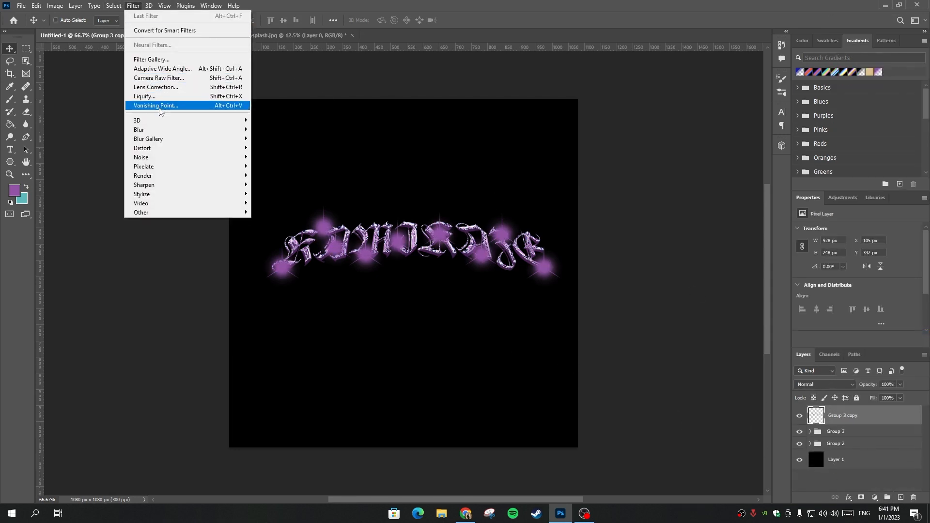
{"action": "mouse_move", "coordinate": [172, 130]}
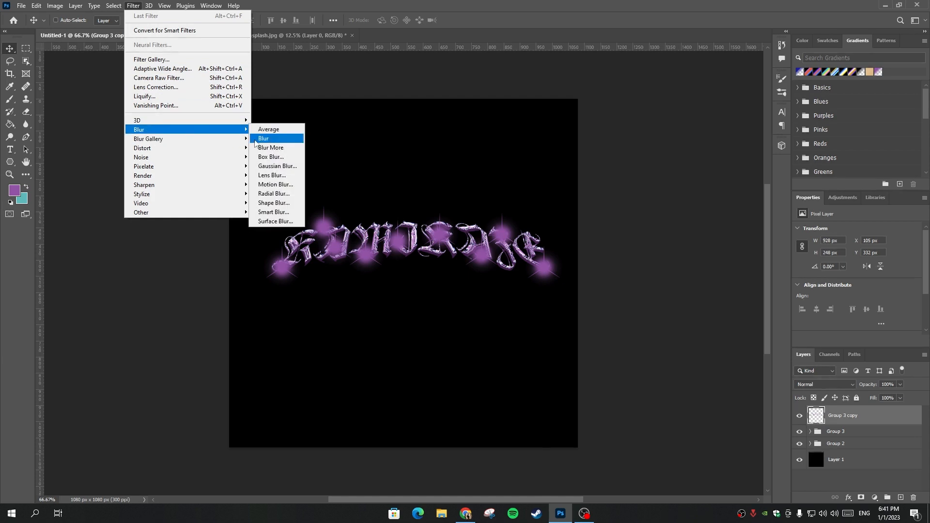
{"action": "left_click", "coordinate": [287, 169]}
{"action": "mouse_move", "coordinate": [573, 407]}
{"action": "left_mouse_down"}
{"action": "mouse_move", "coordinate": [589, 409]}
{"action": "mouse_move", "coordinate": [549, 405]}
{"action": "mouse_move", "coordinate": [568, 408]}
{"action": "left_mouse_up"}
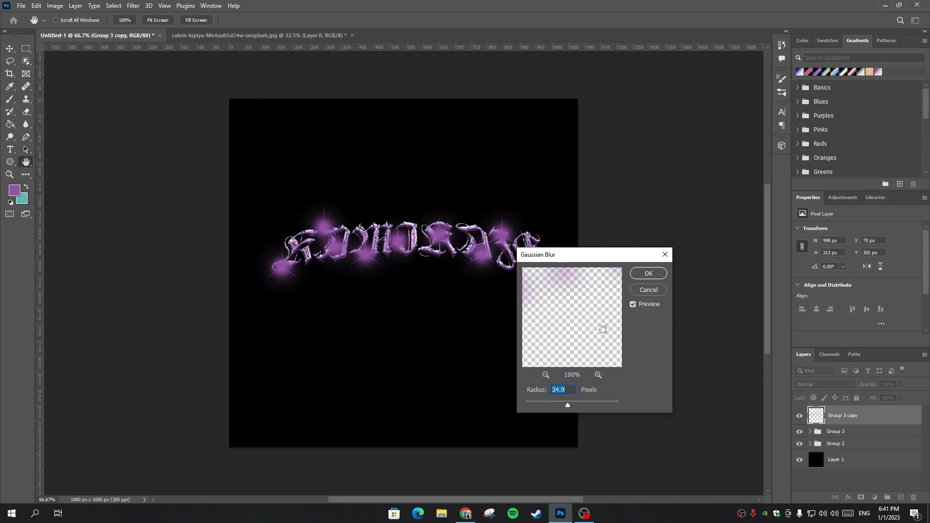
{"action": "left_click", "coordinate": [647, 274]}
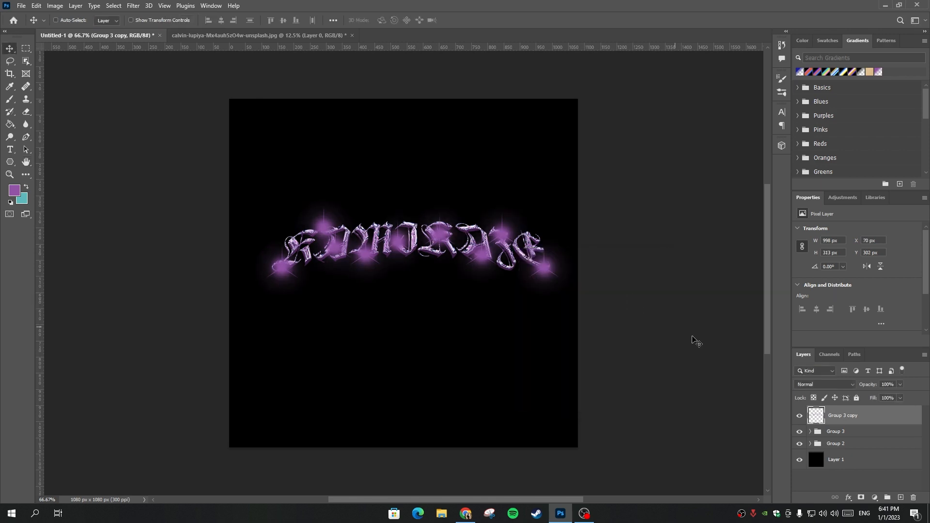
Group the blurred sparkle layer with the original sparkle group
{"action": "mouse_move", "coordinate": [861, 417]}
{"action": "left_mouse_down"}
{"action": "mouse_move", "coordinate": [860, 431]}
{"action": "mouse_move", "coordinate": [856, 423]}
{"action": "left_mouse_up"}
{"action": "left_click", "coordinate": [857, 433], "text": "shift"}
{"action": "left_click", "coordinate": [889, 499]}
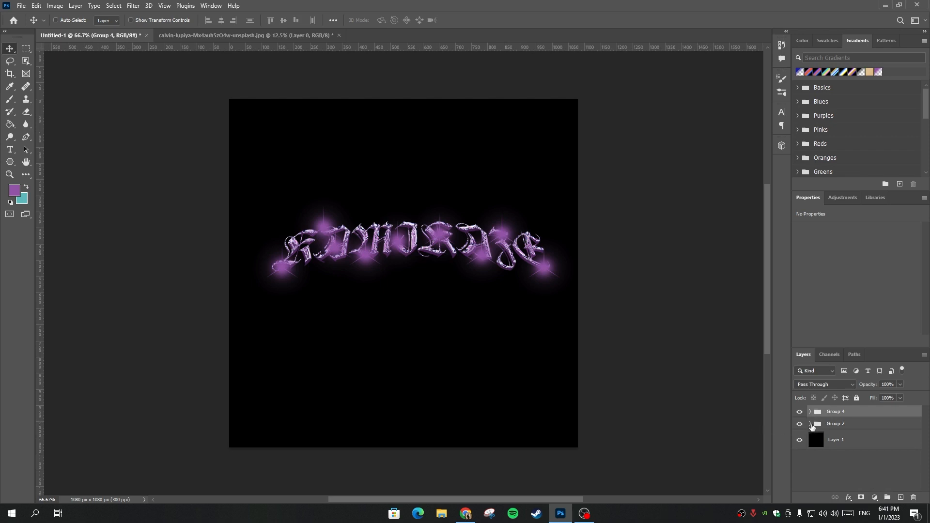
Group the sparkles with the text group and move the whole design to the upper part of the canvas
{"action": "left_click", "coordinate": [844, 424], "text": "shift"}
{"action": "left_click", "coordinate": [887, 498]}
{"action": "left_click_drag", "start_coordinate": [459, 252], "coordinate": [451, 168]}
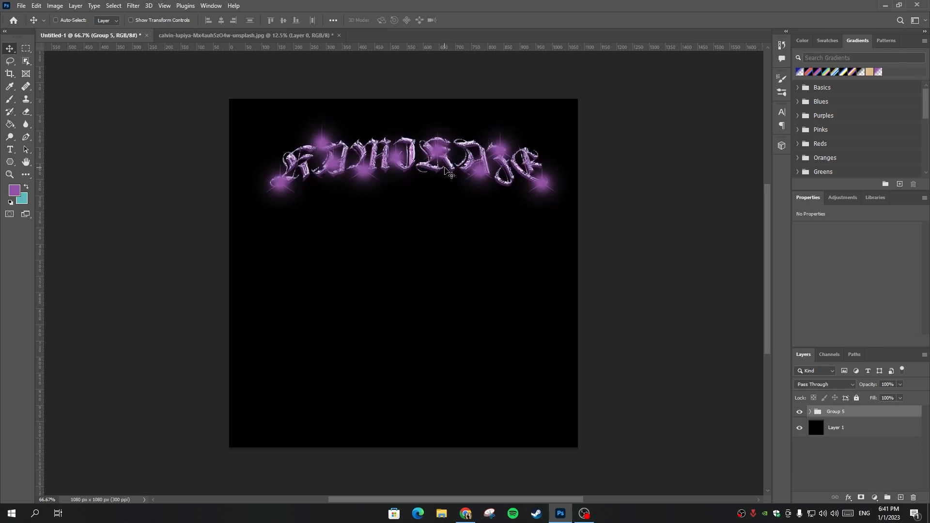
In the portrait photo document, select the woman with Select and Mask and turn the selection into a layer mask
{"action": "left_click", "coordinate": [278, 35]}
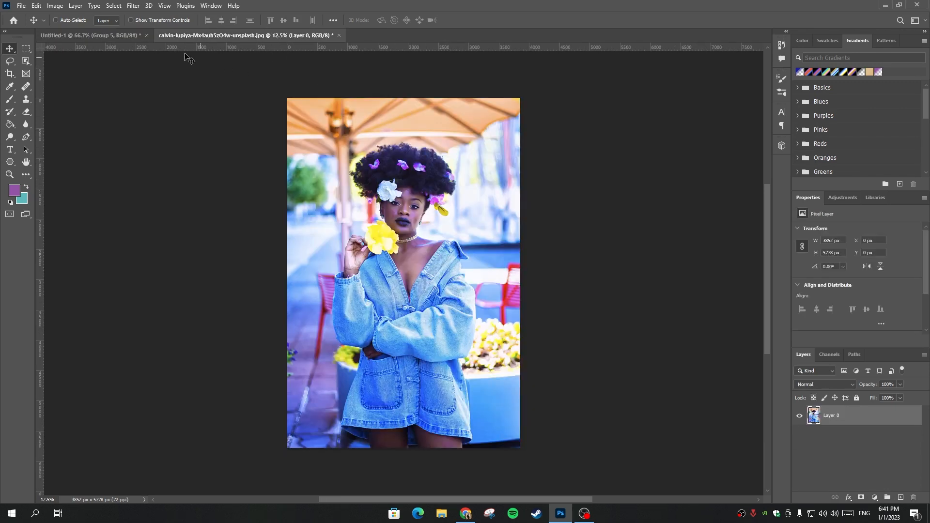
{"action": "left_click", "coordinate": [25, 49]}
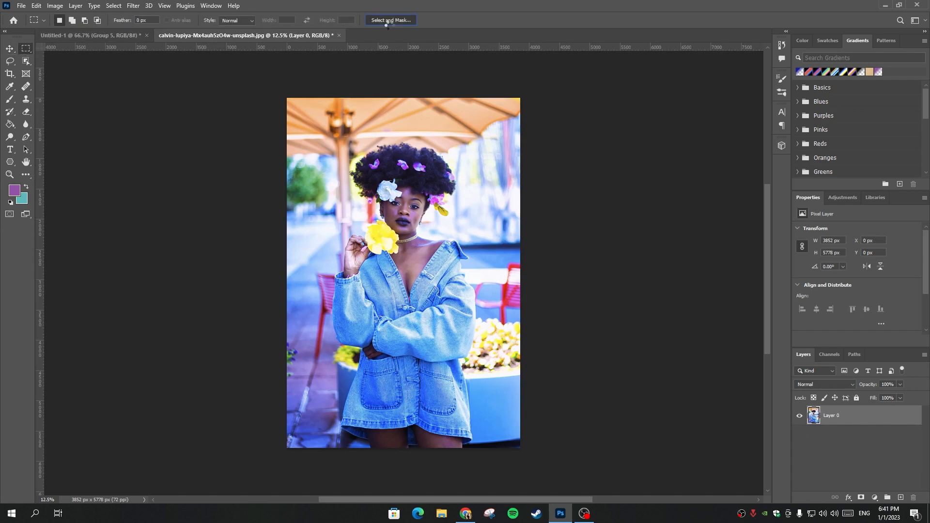
{"action": "left_click", "coordinate": [391, 20]}
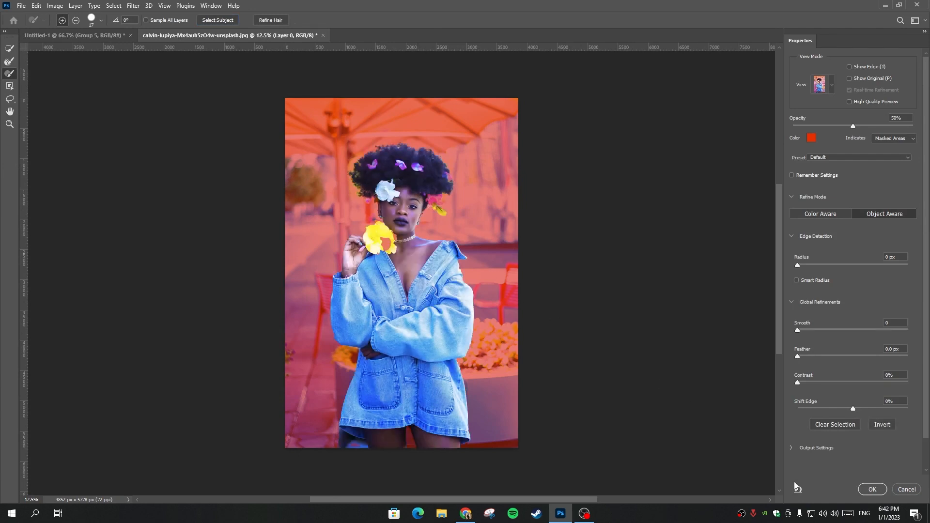
{"action": "left_click", "coordinate": [881, 491]}
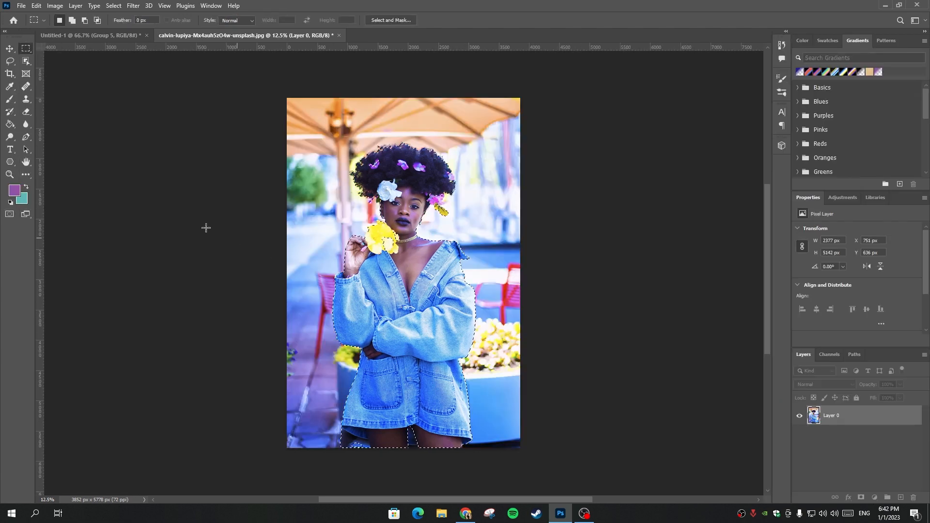
{"action": "left_click", "coordinate": [863, 497]}
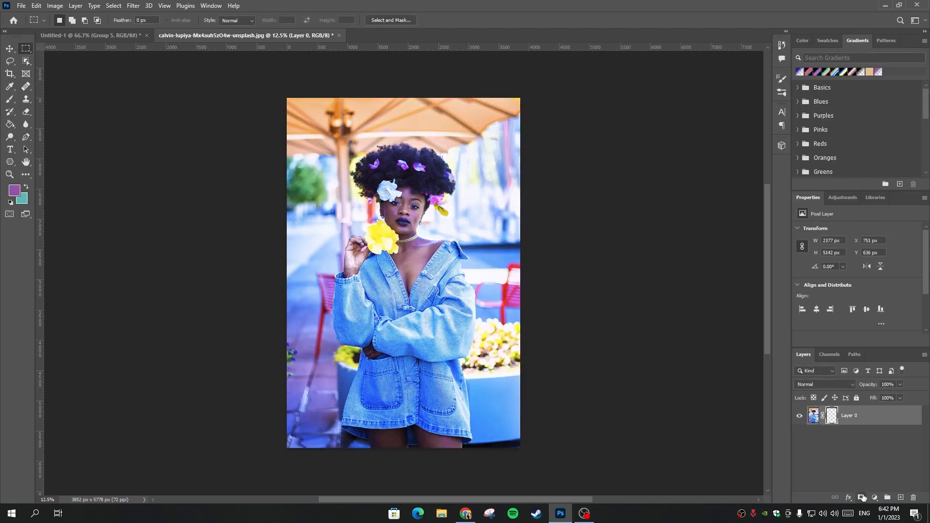
Restore the missing part of the yellow flower by painting white on the layer mask
{"action": "left_click", "coordinate": [26, 189]}
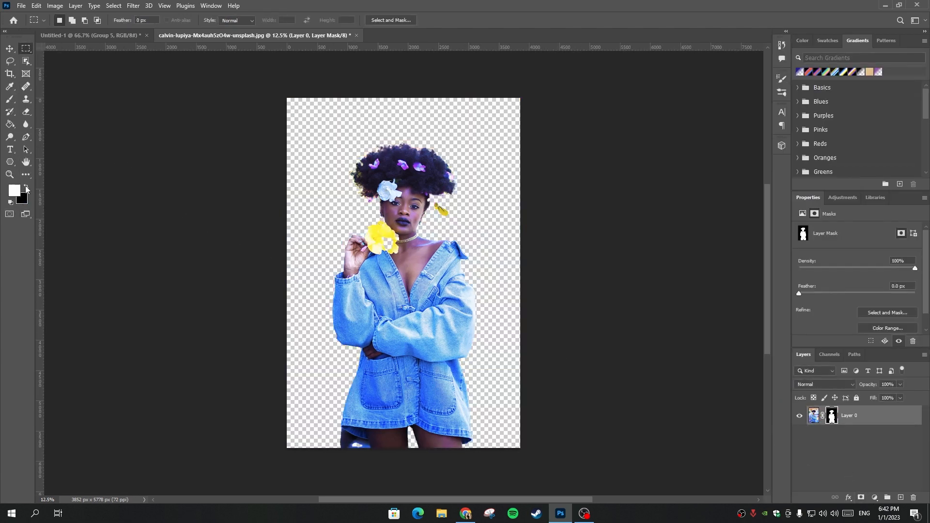
{"action": "left_click", "coordinate": [9, 99]}
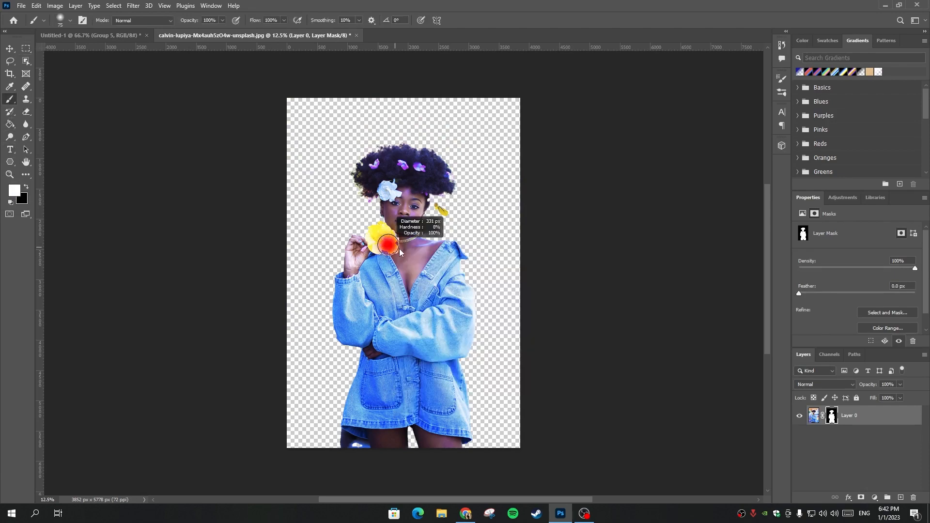
{"action": "key", "text": "ctrl+plus"}
{"action": "key", "text": "ctrl+plus"}
{"action": "key", "text": "ctrl+plus"}
{"action": "key", "text": "ctrl+plus"}
{"action": "key", "text": "ctrl+plus"}
Paint black on the layer mask to clean up background remnants around the woman's hair and shoulders
{"action": "left_click", "coordinate": [26, 187]}
{"action": "left_click_drag", "start_coordinate": [194, 173], "coordinate": [154, 174]}
{"action": "left_click_drag", "start_coordinate": [197, 141], "coordinate": [190, 141]}
{"action": "mouse_move", "coordinate": [193, 140]}
{"action": "left_mouse_down"}
{"action": "mouse_move", "coordinate": [184, 151]}
{"action": "mouse_move", "coordinate": [209, 133]}
{"action": "left_mouse_up"}
{"action": "mouse_move", "coordinate": [270, 118]}
{"action": "left_mouse_down"}
{"action": "mouse_move", "coordinate": [270, 363]}
{"action": "mouse_move", "coordinate": [255, 408]}
{"action": "left_mouse_up"}
{"action": "left_click_drag", "start_coordinate": [634, 252], "coordinate": [669, 252]}
{"action": "left_click_drag", "start_coordinate": [616, 240], "coordinate": [561, 202]}
Paint white on the layer mask to bring back the pink-purple flower in the hair beside her face
{"action": "key", "text": "x"}
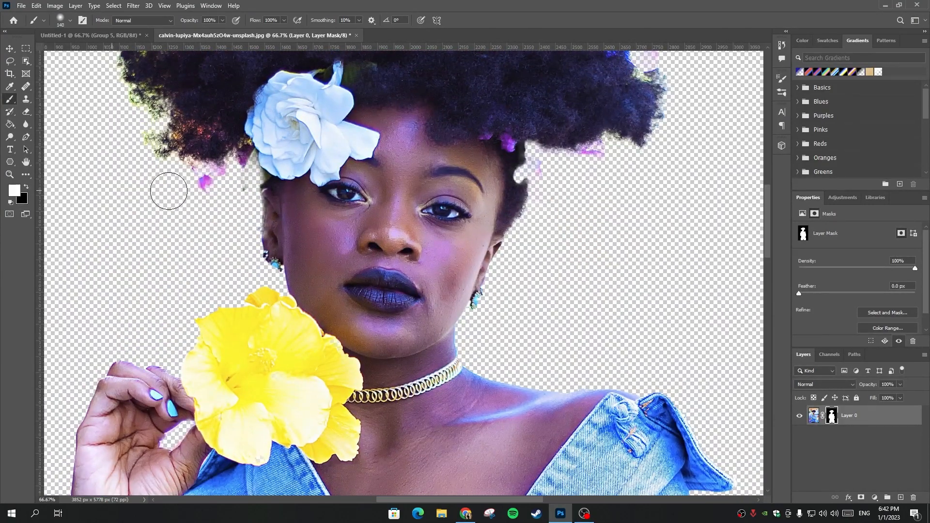
{"action": "left_click", "coordinate": [515, 158]}
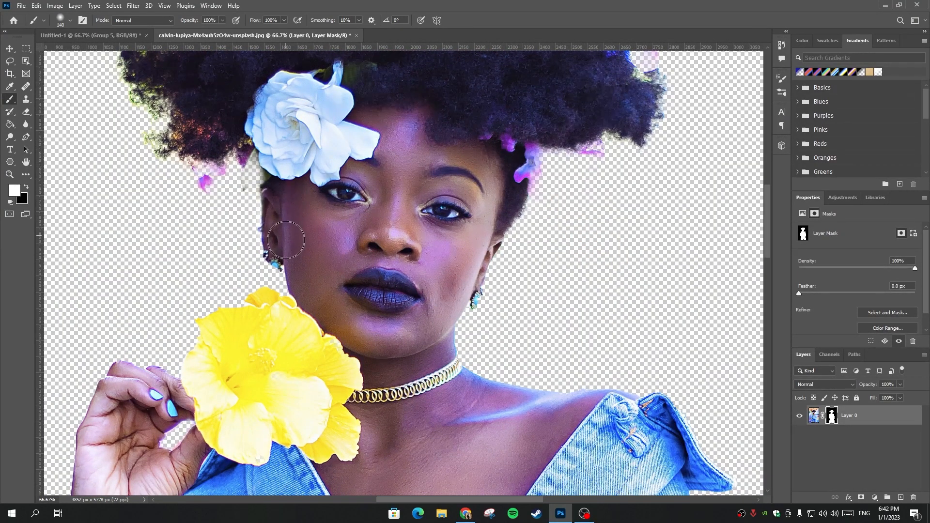
{"action": "mouse_move", "coordinate": [396, 187]}
{"action": "left_mouse_down"}
{"action": "mouse_move", "coordinate": [391, 356]}
{"action": "mouse_move", "coordinate": [418, 358]}
{"action": "left_mouse_up"}
Hide the leftover pink petal fringes around the edges of the hair by painting black on the layer mask
{"action": "key", "text": "x"}
{"action": "mouse_move", "coordinate": [118, 208]}
{"action": "left_mouse_down"}
{"action": "mouse_move", "coordinate": [167, 315]}
{"action": "mouse_move", "coordinate": [254, 357]}
{"action": "mouse_move", "coordinate": [234, 349]}
{"action": "left_mouse_up"}
{"action": "left_click_drag", "start_coordinate": [468, 262], "coordinate": [365, 321]}
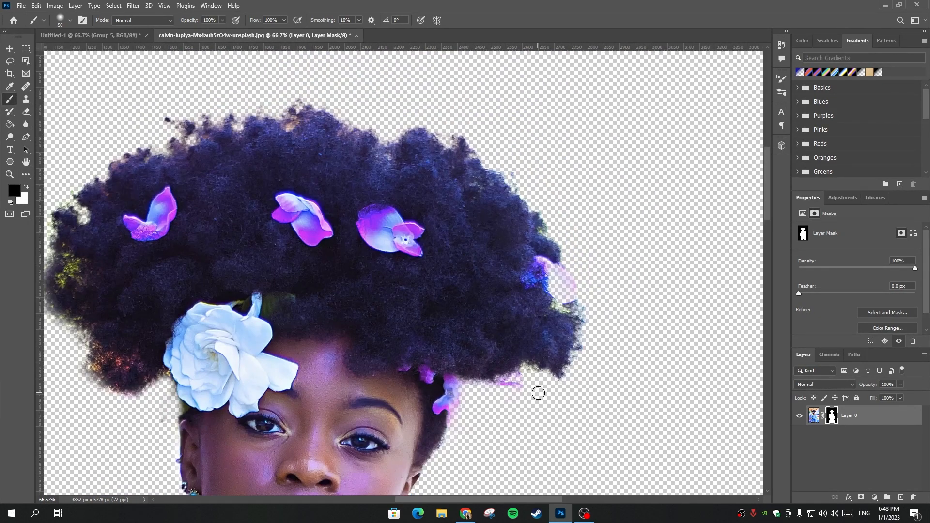
{"action": "mouse_move", "coordinate": [523, 385]}
{"action": "left_mouse_down"}
{"action": "mouse_move", "coordinate": [534, 378]}
{"action": "mouse_move", "coordinate": [562, 279]}
{"action": "mouse_move", "coordinate": [552, 266]}
{"action": "left_mouse_up"}
{"action": "left_click_drag", "start_coordinate": [552, 266], "coordinate": [596, 172]}
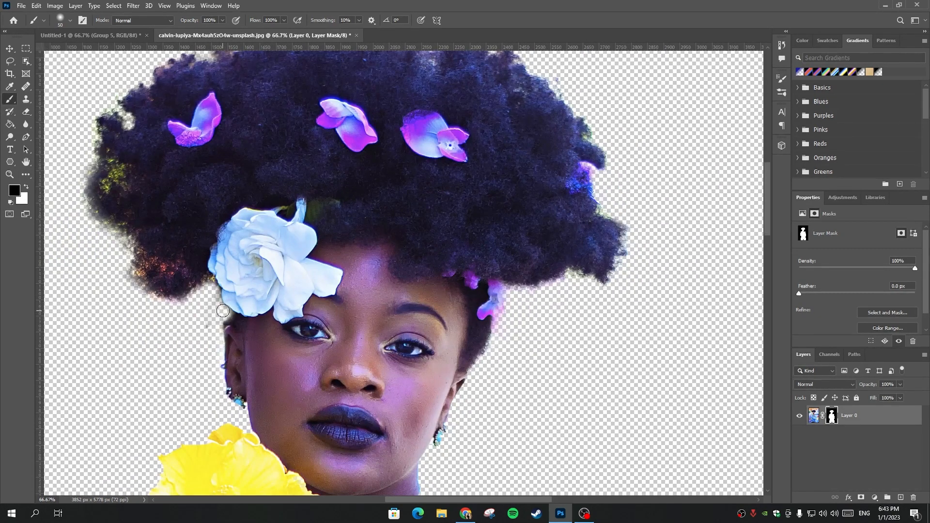
Apply the layer mask and bring the cutout woman into the Untitled-1 document
{"action": "right_click", "coordinate": [831, 416]}
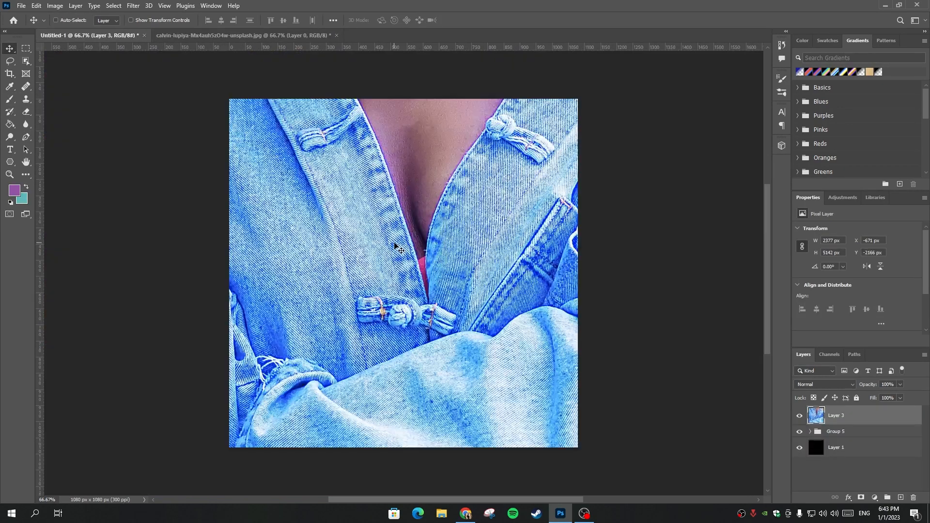
{"action": "left_click", "coordinate": [382, 282]}
Scale the cutout woman down to about 28% and centre her on the canvas with her hair near the upper edge
{"action": "key", "text": "ctrl+0"}
{"action": "left_click_drag", "start_coordinate": [305, 54], "coordinate": [477, 338]}
{"action": "left_click_drag", "start_coordinate": [488, 388], "coordinate": [423, 264]}
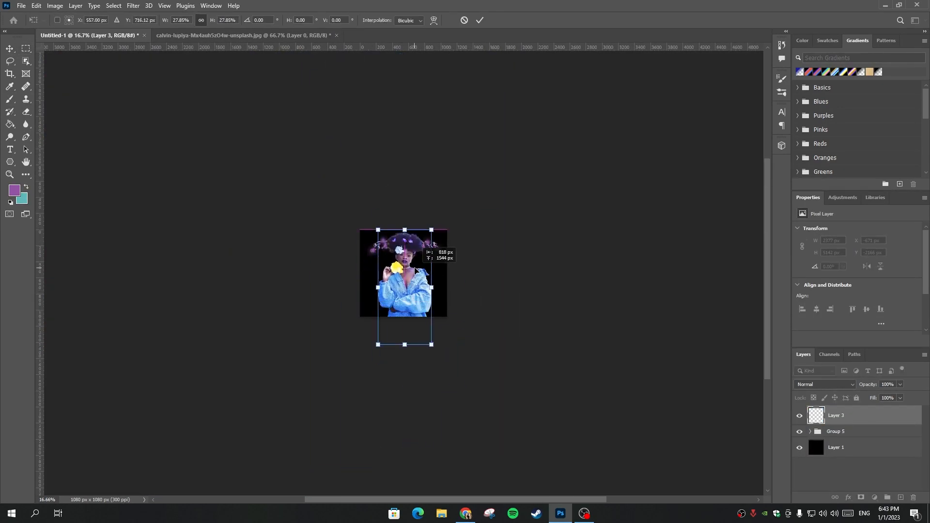
{"action": "key", "text": "ctrl+0"}
{"action": "key", "text": "Return"}
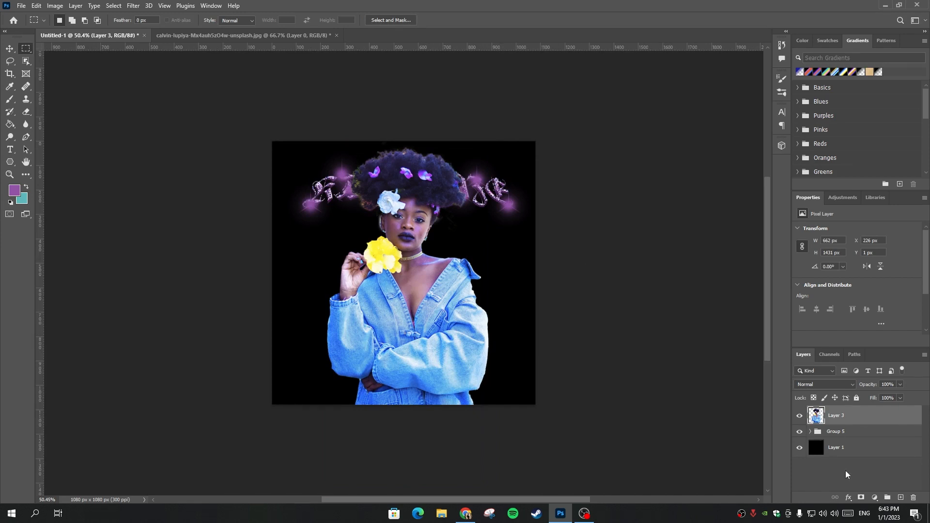
Add an Invert adjustment above the woman and merge it with her layer so only she is inverted
{"action": "left_click", "coordinate": [875, 498]}
{"action": "left_click", "coordinate": [872, 461]}
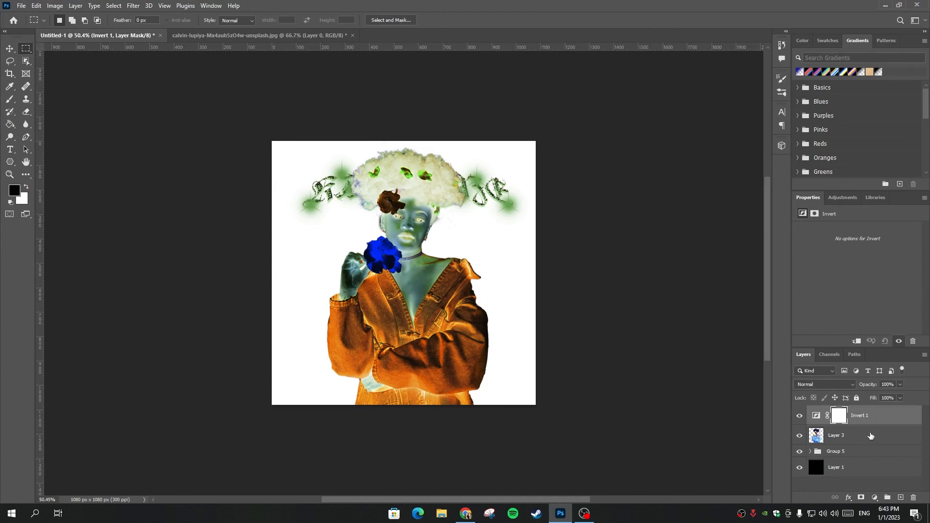
{"action": "left_click", "coordinate": [871, 439]}
{"action": "right_click", "coordinate": [870, 439]}
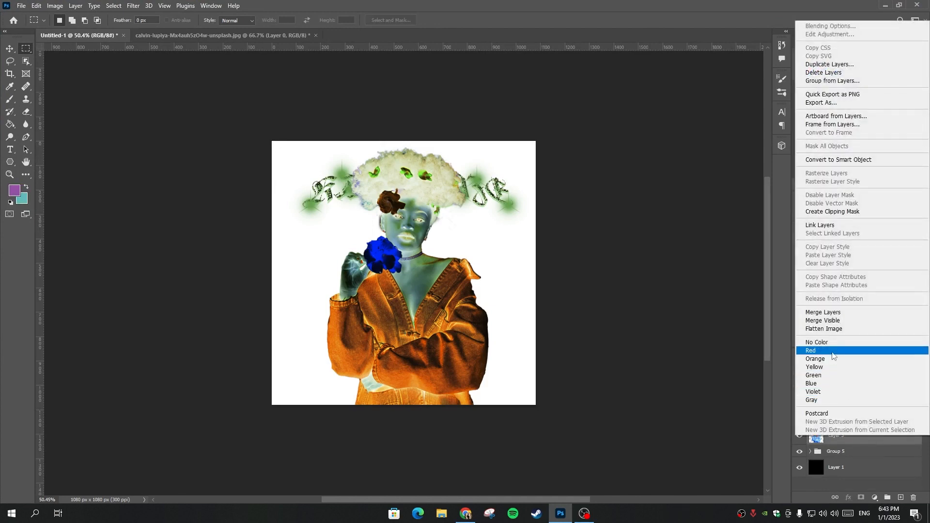
{"action": "left_click", "coordinate": [829, 321]}
Give the inverted woman an Inner Bevel with 1000% depth and 172 px size, plus an Inner Shadow
{"action": "right_click", "coordinate": [845, 416]}
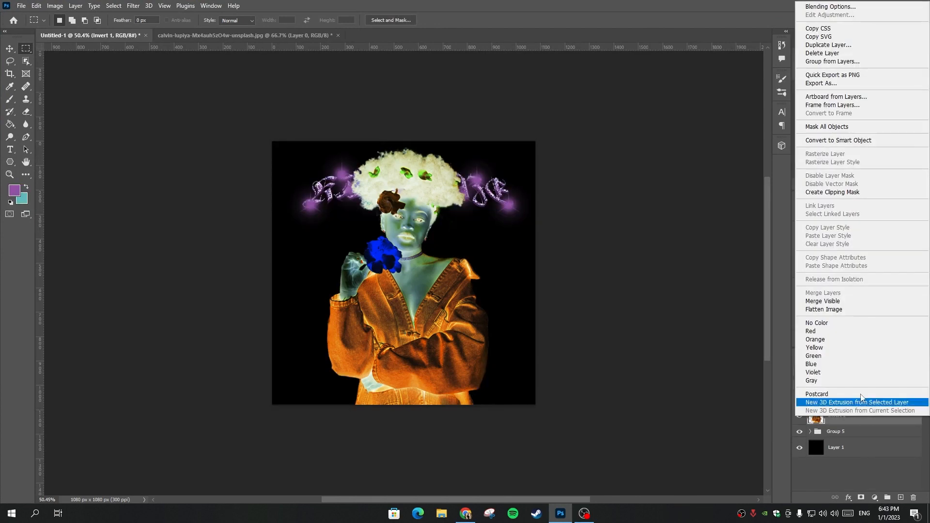
{"action": "left_click", "coordinate": [843, 7]}
{"action": "left_click", "coordinate": [545, 180]}
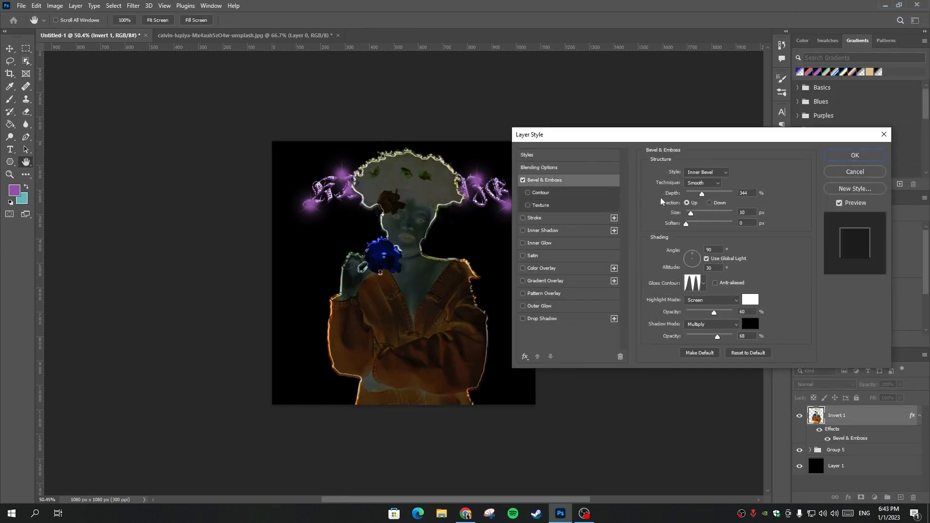
{"action": "left_click_drag", "start_coordinate": [693, 218], "coordinate": [721, 216]}
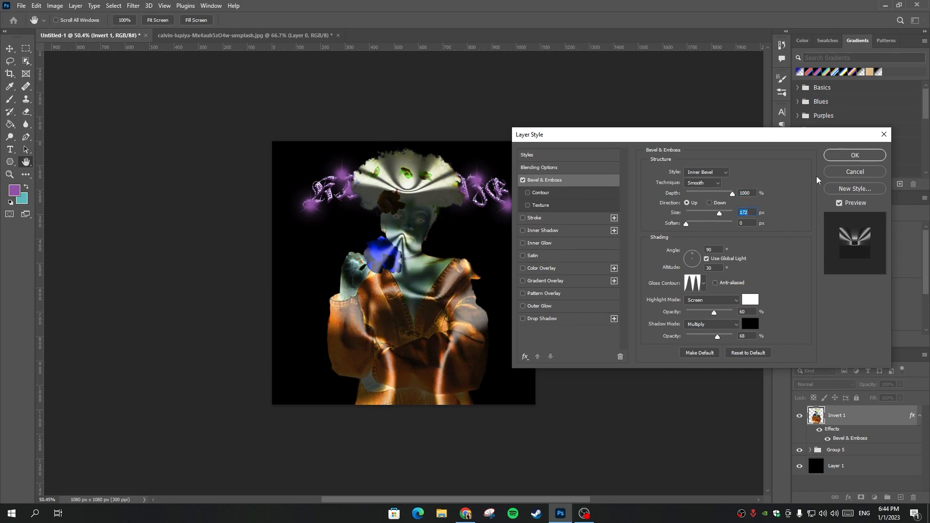
{"action": "left_click", "coordinate": [542, 231]}
{"action": "left_click", "coordinate": [825, 158]}
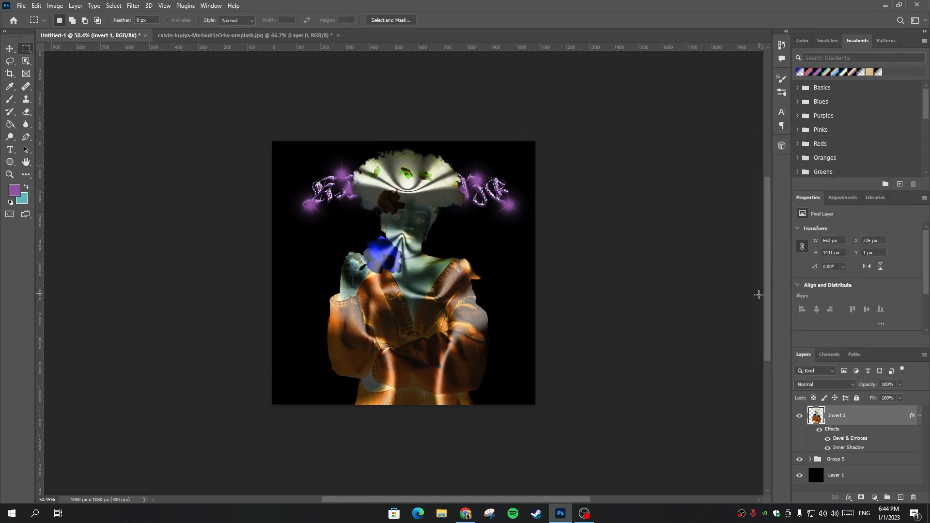
Put the woman's layer in its own group and clip a new Curves adjustment to that group
{"action": "left_click", "coordinate": [875, 498]}
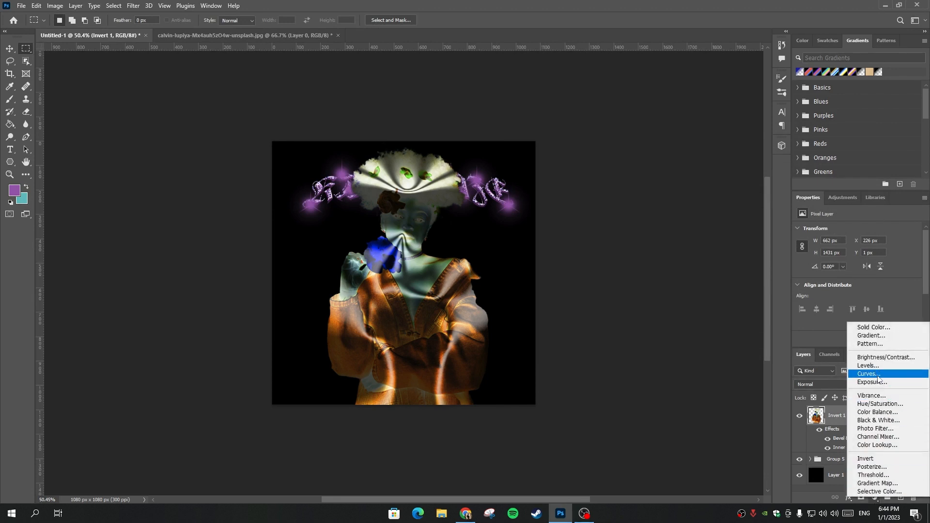
{"action": "left_click", "coordinate": [873, 377]}
{"action": "left_click", "coordinate": [888, 498]}
{"action": "left_click_drag", "start_coordinate": [846, 447], "coordinate": [845, 431]}
{"action": "right_click", "coordinate": [865, 415]}
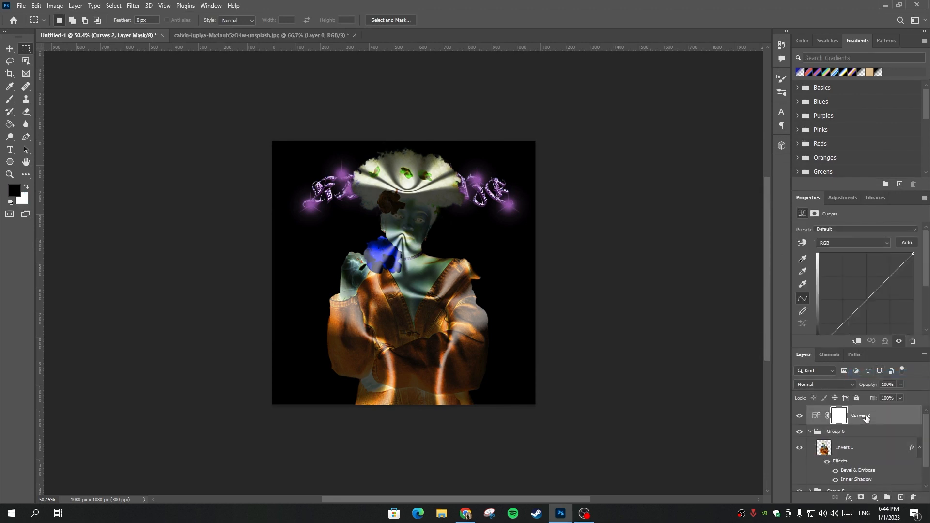
{"action": "left_click", "coordinate": [828, 198]}
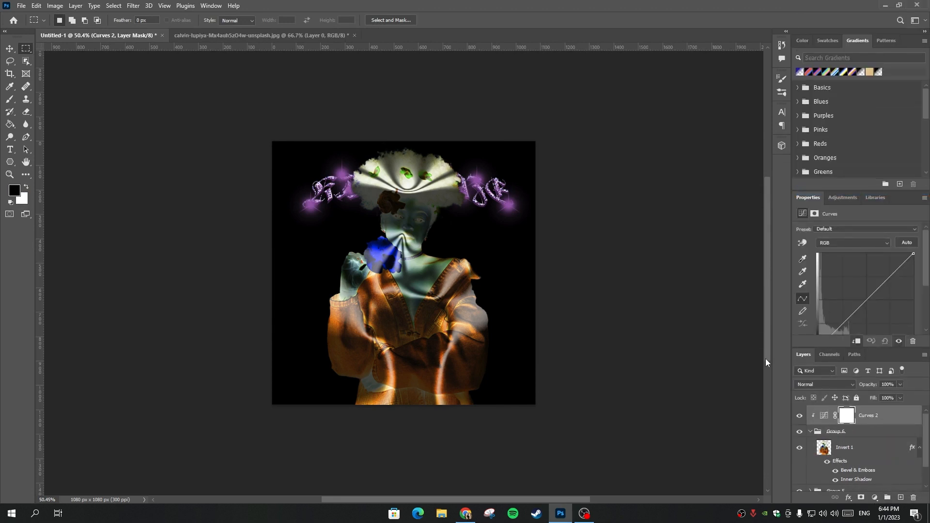
Bend the RGB curve into a steep wave with alternating peaks and dips for a chrome-like look on the woman
{"action": "scroll", "coordinate": [851, 299], "scroll_direction": "down", "scroll_amount": 3}
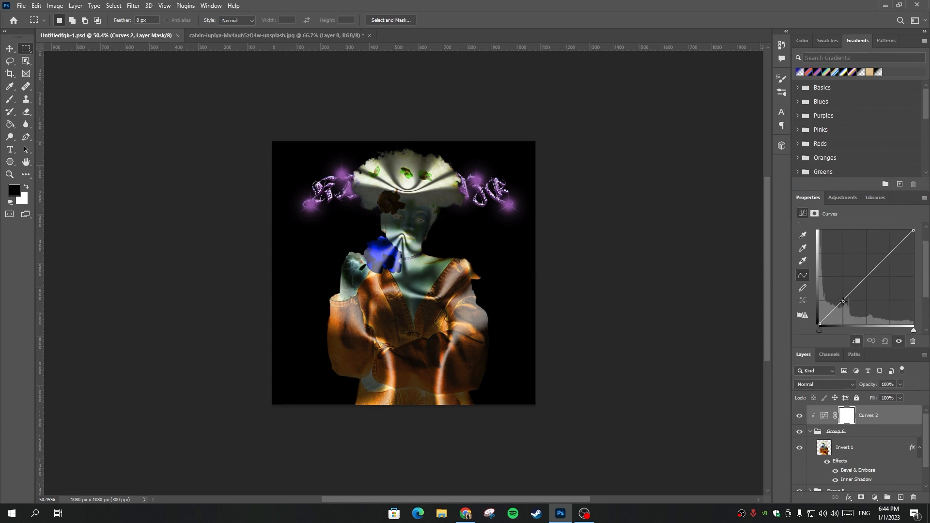
{"action": "left_click_drag", "start_coordinate": [843, 301], "coordinate": [838, 244]}
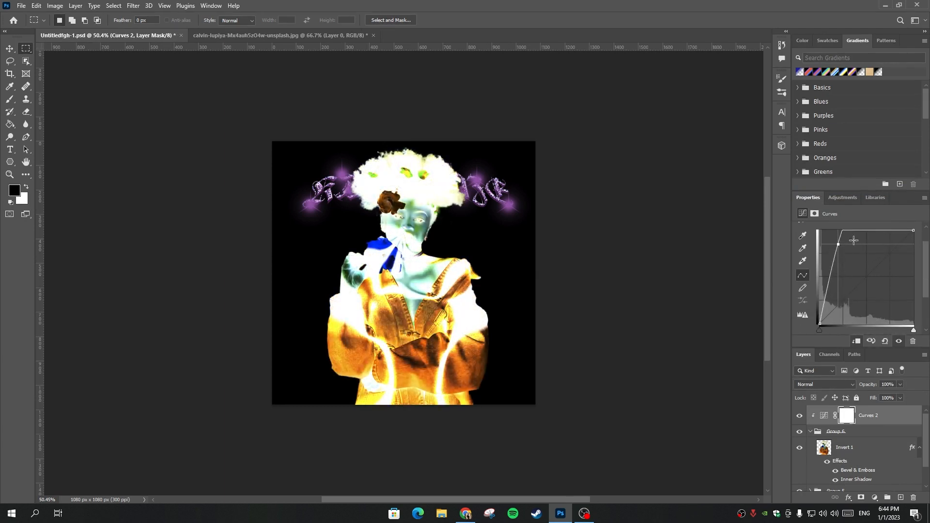
{"action": "left_click_drag", "start_coordinate": [900, 231], "coordinate": [896, 293]}
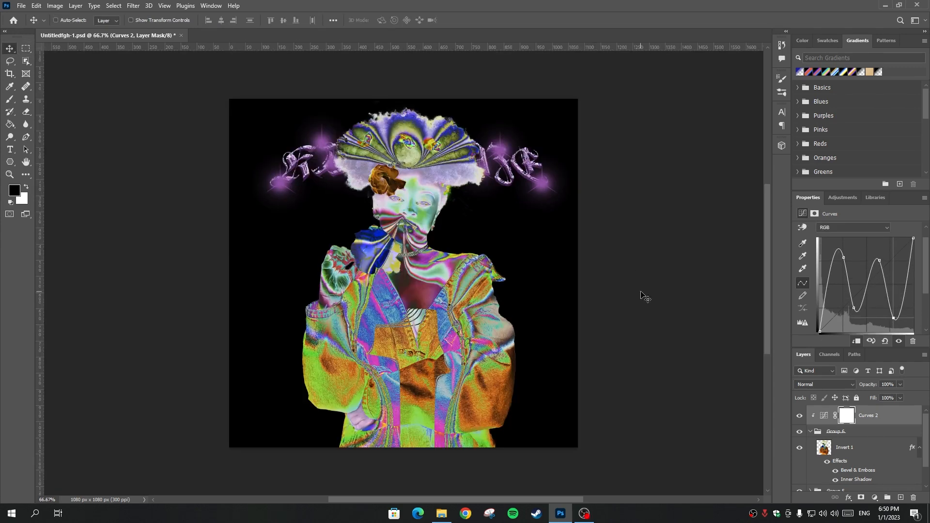
Add a Gradient Map adjustment above the Curves layer and clip it to the woman's group
{"action": "left_click", "coordinate": [874, 497]}
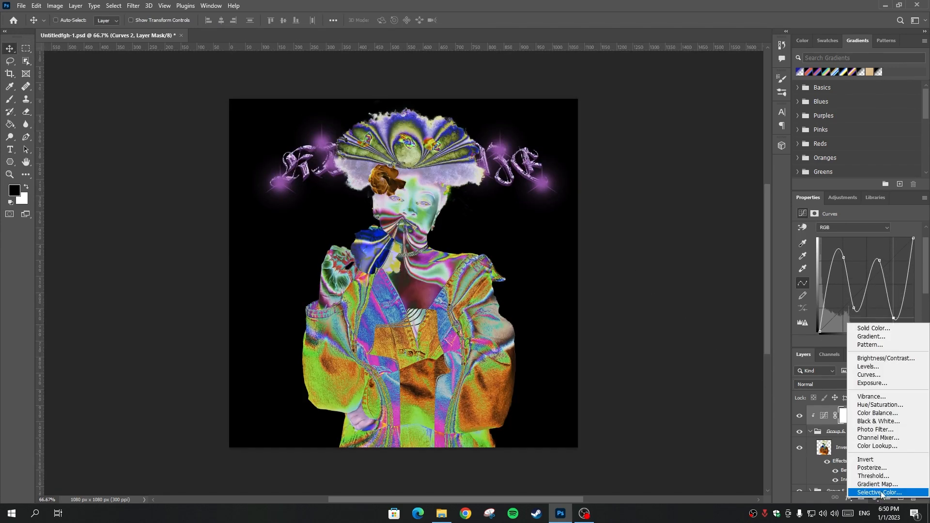
{"action": "left_click", "coordinate": [881, 486]}
{"action": "right_click", "coordinate": [873, 424]}
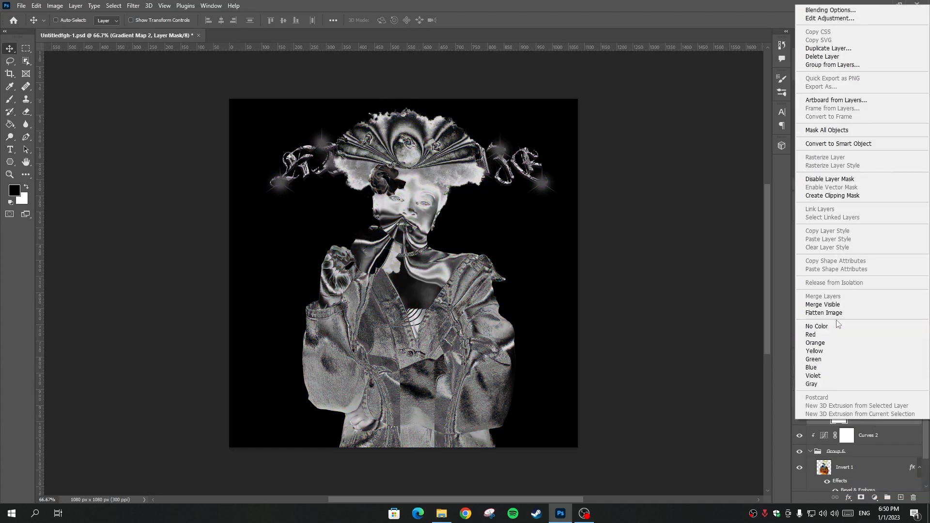
{"action": "left_click", "coordinate": [832, 195]}
Change the gradient map's white end stop to black
{"action": "left_click", "coordinate": [833, 234]}
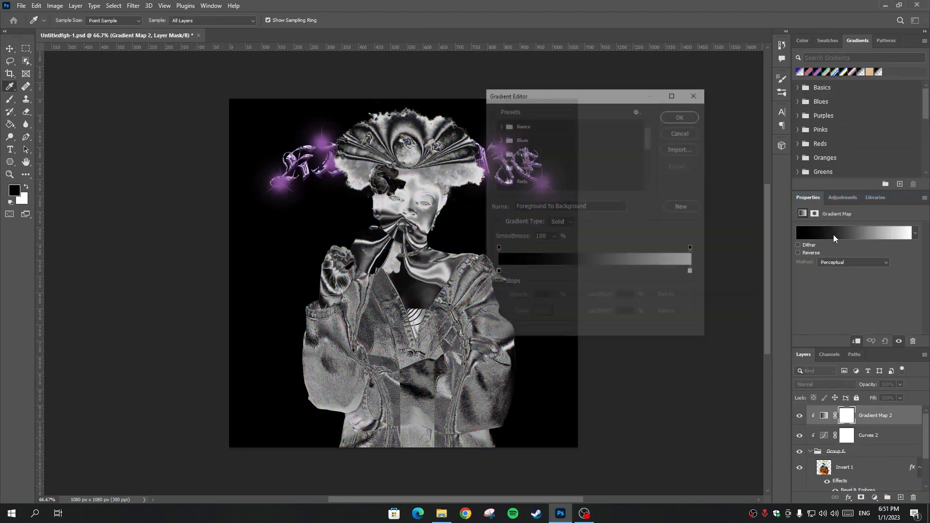
{"action": "double_click", "coordinate": [692, 272]}
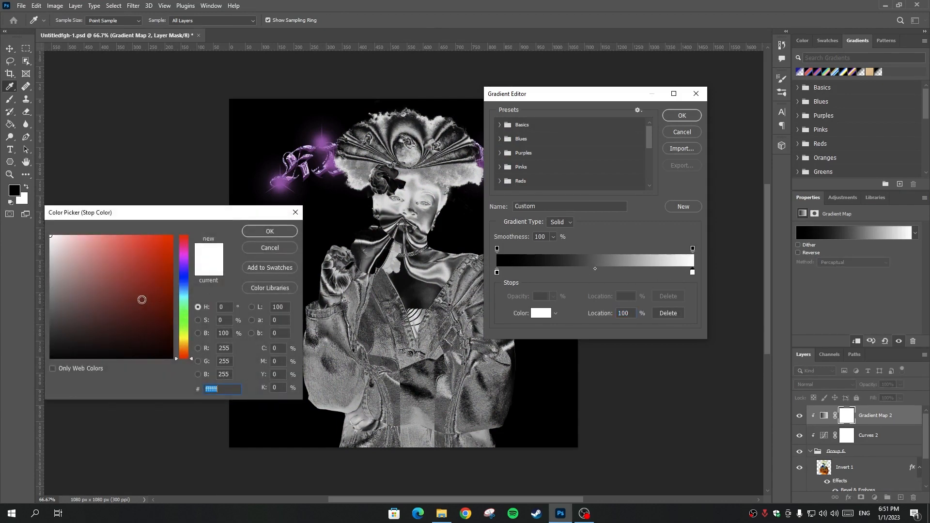
{"action": "left_click_drag", "start_coordinate": [141, 300], "coordinate": [50, 359]}
{"action": "left_click", "coordinate": [270, 231]}
Add a light purple #b977e7 colour stop at 19% of the gradient map
{"action": "double_click", "coordinate": [534, 272]}
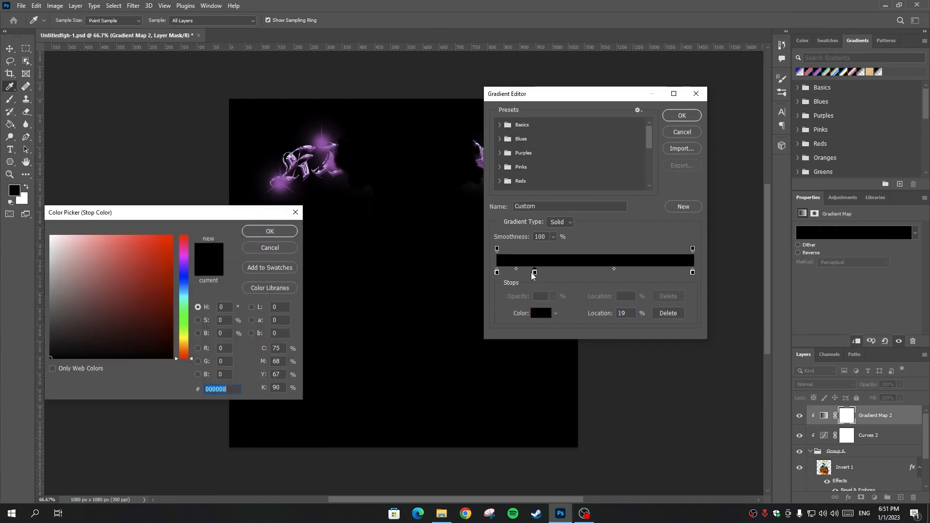
{"action": "left_click_drag", "start_coordinate": [183, 282], "coordinate": [183, 271]}
{"action": "left_click_drag", "start_coordinate": [127, 257], "coordinate": [108, 249]}
{"action": "left_click", "coordinate": [183, 265]}
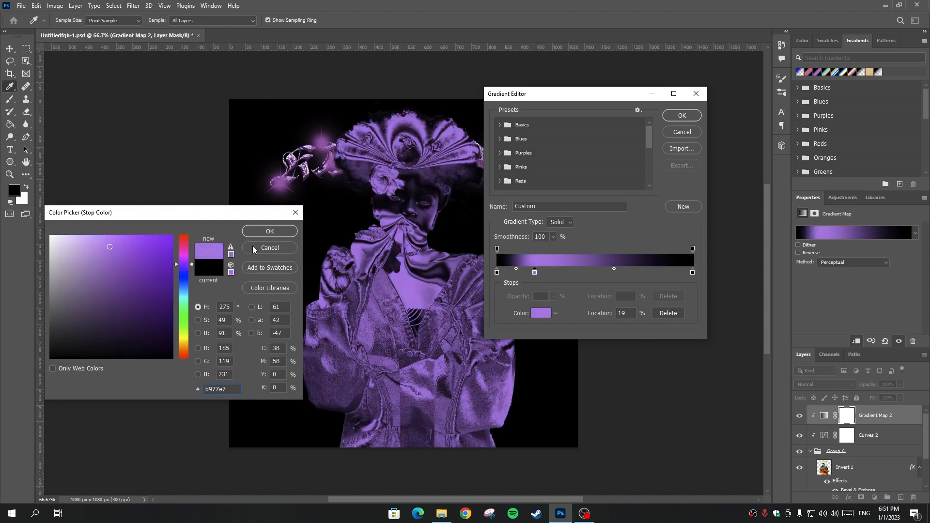
{"action": "left_click", "coordinate": [269, 231]}
Add a darker purple #a730bc colour stop at 72% of the gradient map
{"action": "left_click", "coordinate": [637, 272]}
{"action": "left_click", "coordinate": [181, 259]}
{"action": "mouse_move", "coordinate": [149, 252]}
{"action": "left_mouse_down"}
{"action": "mouse_move", "coordinate": [159, 251]}
{"action": "mouse_move", "coordinate": [143, 266]}
{"action": "left_mouse_up"}
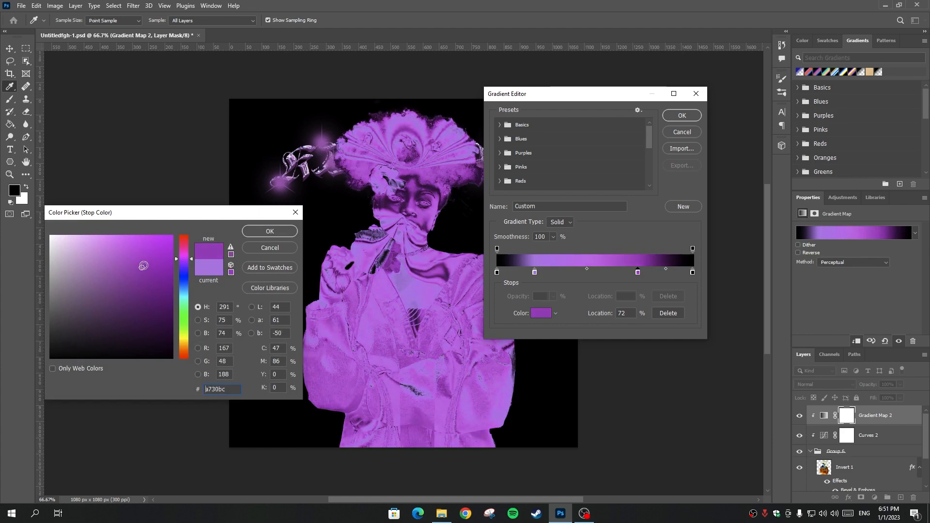
{"action": "left_click", "coordinate": [270, 232]}
Insert a white colour stop between the two purples and shift it closer to the light purple stop
{"action": "left_click", "coordinate": [595, 273]}
{"action": "double_click", "coordinate": [595, 272]}
{"action": "left_click", "coordinate": [54, 234]}
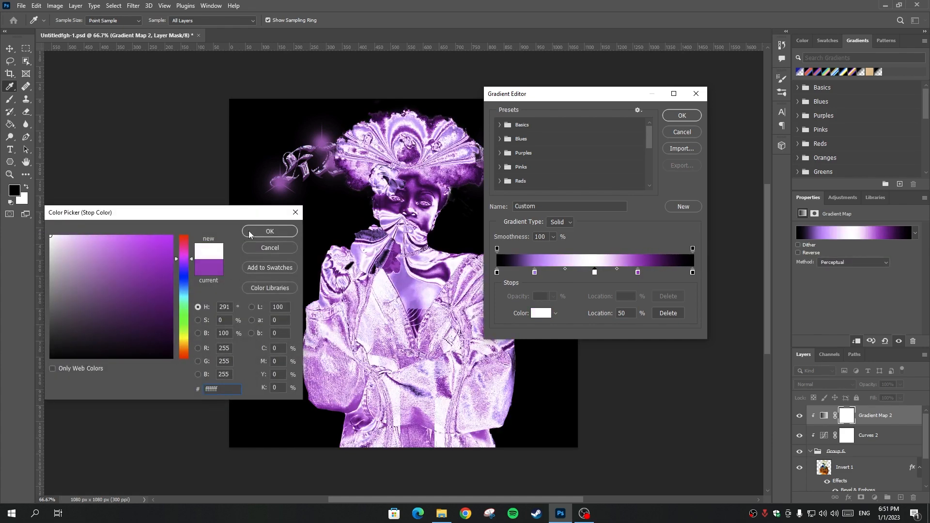
{"action": "left_click", "coordinate": [270, 231]}
{"action": "left_click_drag", "start_coordinate": [595, 272], "coordinate": [576, 273]}
Add a second dark purple stop at 61%, bring light purple stops closer to the white, and accept the gradient
{"action": "double_click", "coordinate": [637, 272]}
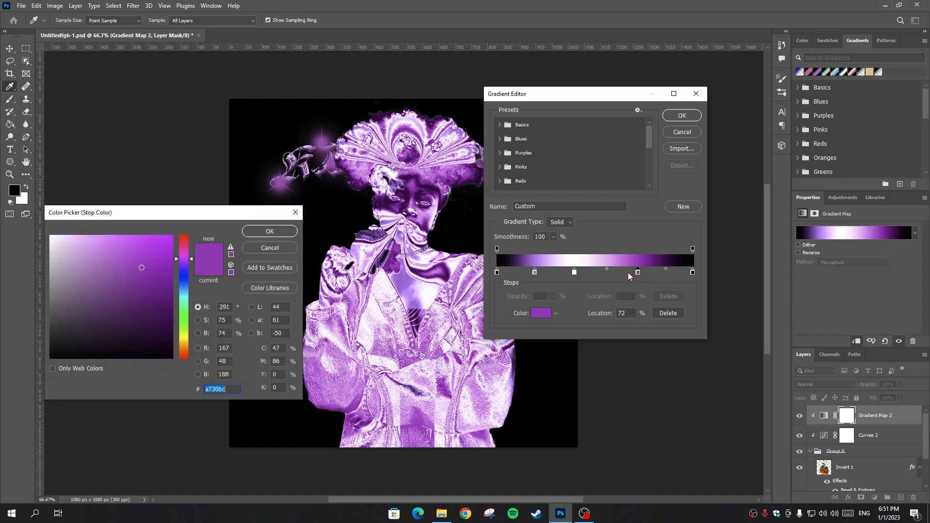
{"action": "left_click", "coordinate": [270, 234]}
{"action": "left_click", "coordinate": [615, 273]}
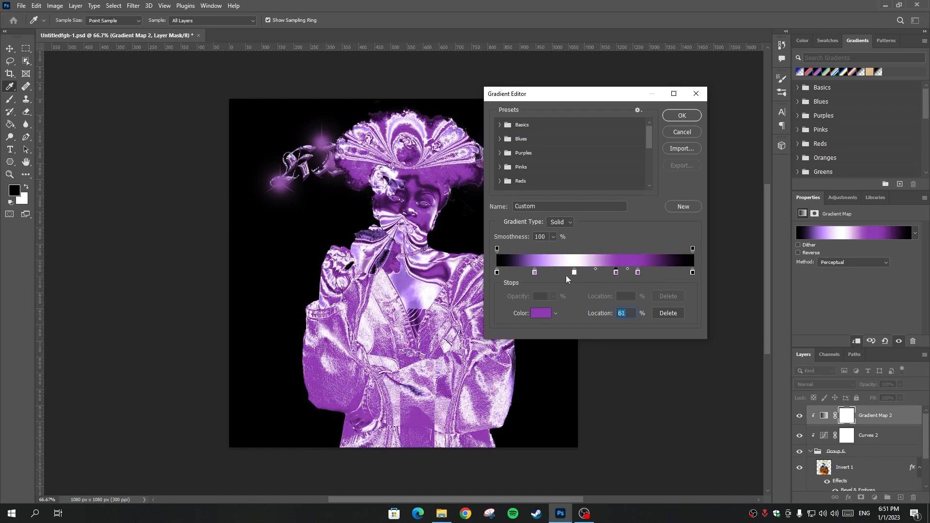
{"action": "left_click_drag", "start_coordinate": [535, 273], "coordinate": [554, 276]}
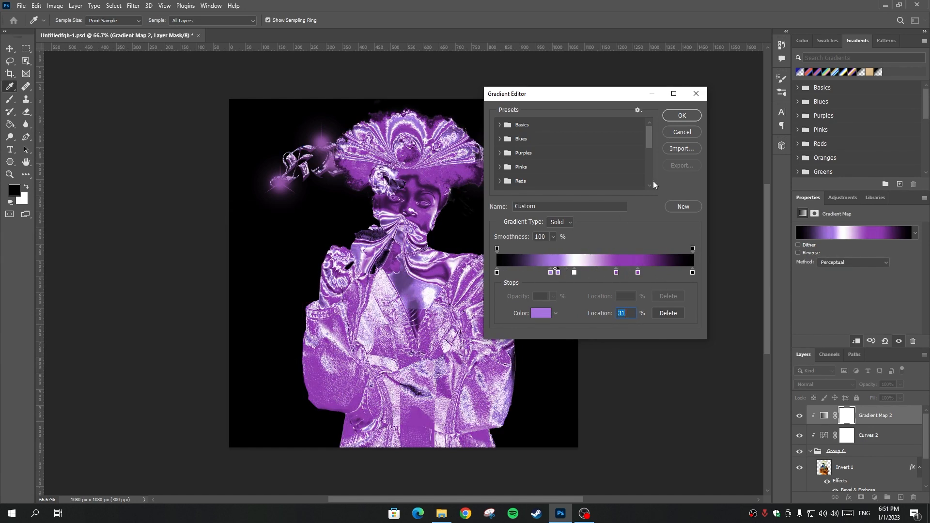
{"action": "left_click", "coordinate": [682, 115]}
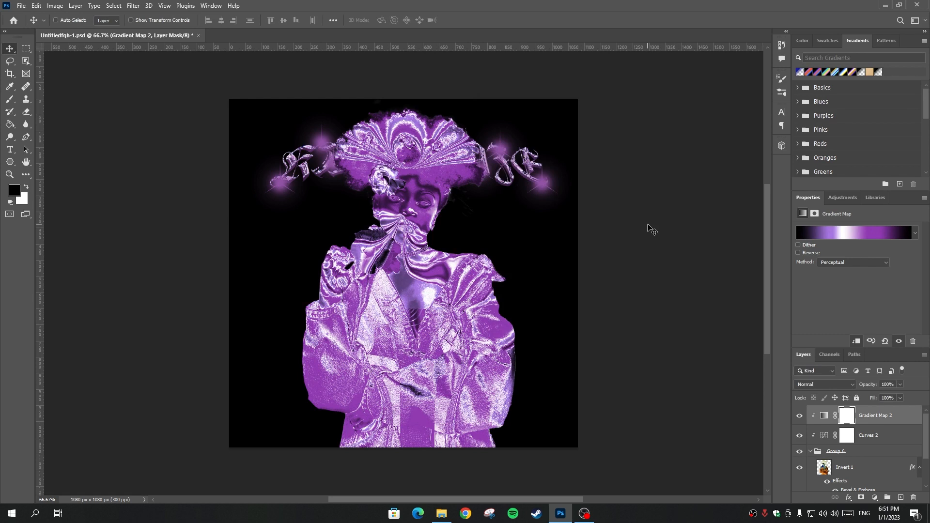
Group the woman's group with its Curves and Gradient Map layers and place it below the lettering group
{"action": "left_click", "coordinate": [870, 455], "text": "shift"}
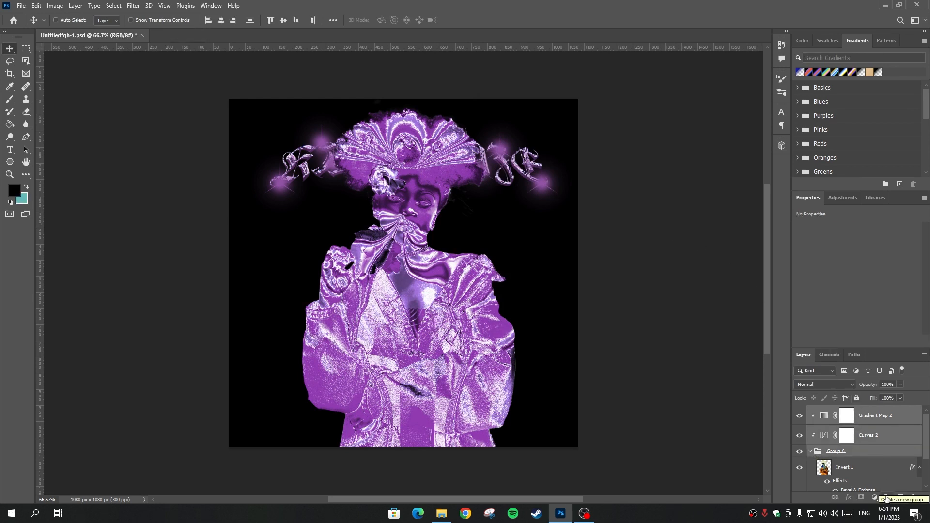
{"action": "left_click", "coordinate": [887, 498]}
{"action": "left_click_drag", "start_coordinate": [849, 414], "coordinate": [830, 440]}
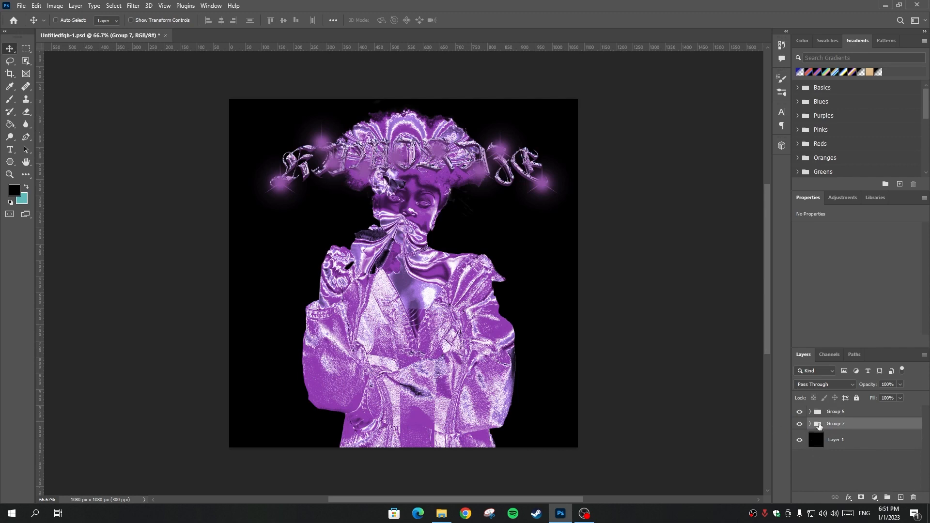
Scale the woman's group down slightly and position it centred beneath the arched KAMIKAZE lettering
{"action": "key", "text": "ctrl+t"}
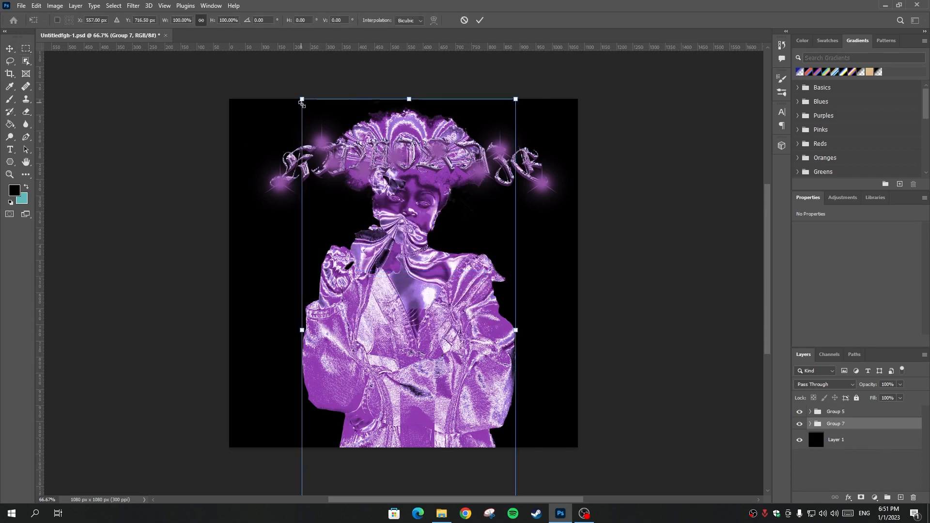
{"action": "left_click_drag", "start_coordinate": [304, 99], "coordinate": [332, 151]}
{"action": "left_click_drag", "start_coordinate": [456, 208], "coordinate": [436, 213]}
{"action": "left_click", "coordinate": [480, 19]}
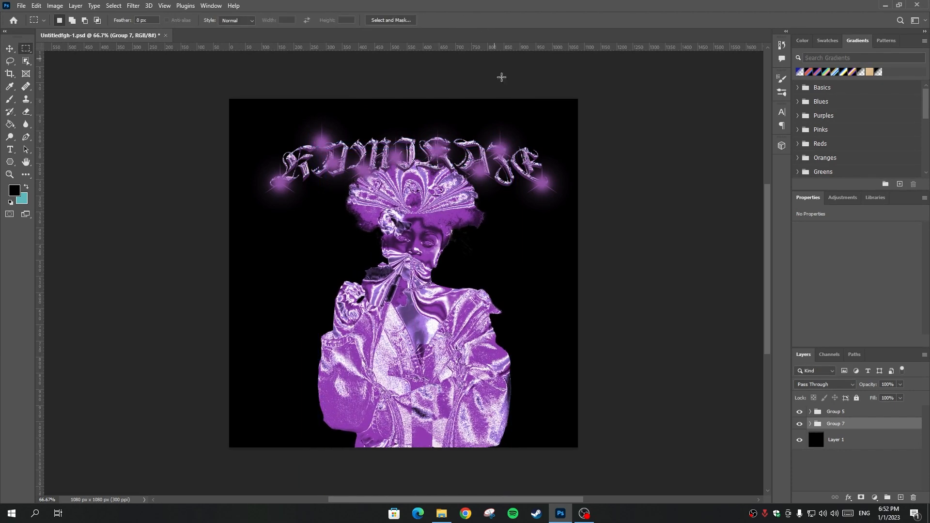
Add a Gradient Fill layer directly above the black background layer
{"action": "left_click", "coordinate": [838, 440]}
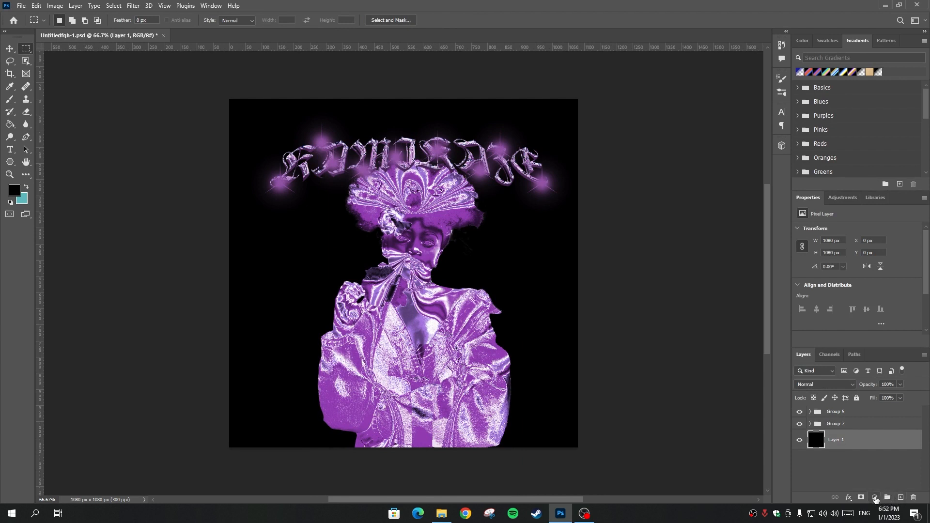
{"action": "left_click", "coordinate": [875, 498]}
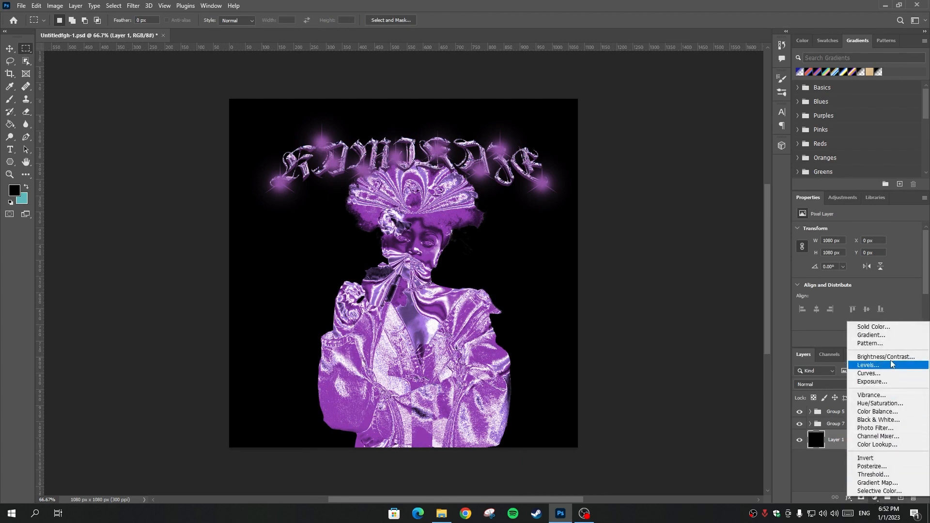
{"action": "left_click", "coordinate": [871, 335]}
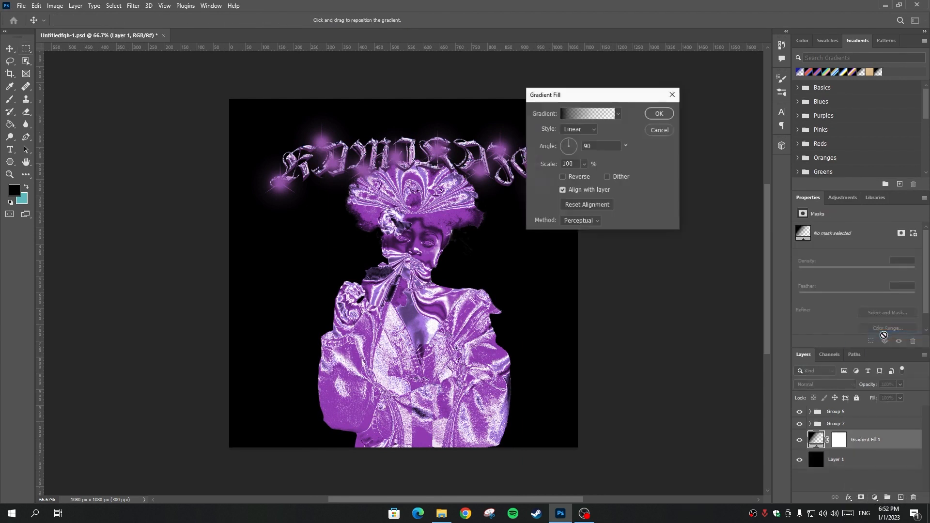
Apply the Foreground to Background preset to the gradient fill and set its stop at 100% to black (000000)
{"action": "left_click", "coordinate": [588, 115]}
{"action": "left_click", "coordinate": [504, 127]}
{"action": "left_click", "coordinate": [512, 140]}
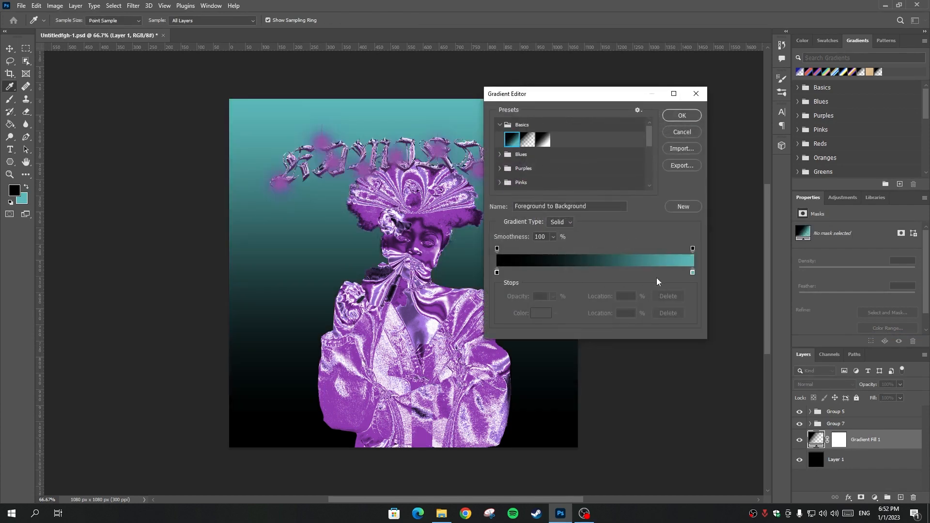
{"action": "double_click", "coordinate": [692, 273]}
{"action": "left_click_drag", "start_coordinate": [97, 315], "coordinate": [51, 358]}
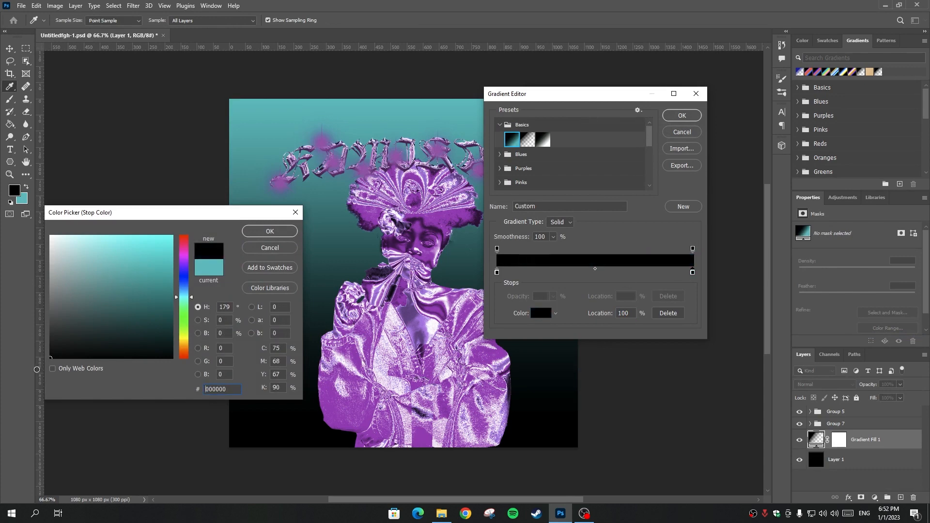
{"action": "left_click", "coordinate": [271, 232]}
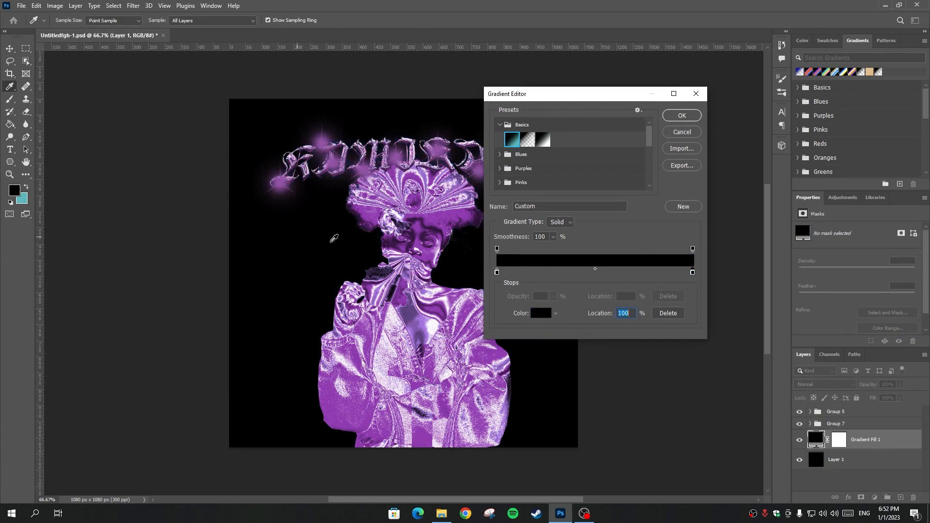
Set the gradient's stop at 0% to dark blue and accept the 90° linear gradient fill
{"action": "double_click", "coordinate": [497, 273]}
{"action": "left_click_drag", "start_coordinate": [186, 286], "coordinate": [151, 288]}
{"action": "left_click", "coordinate": [157, 261]}
{"action": "left_click", "coordinate": [262, 234]}
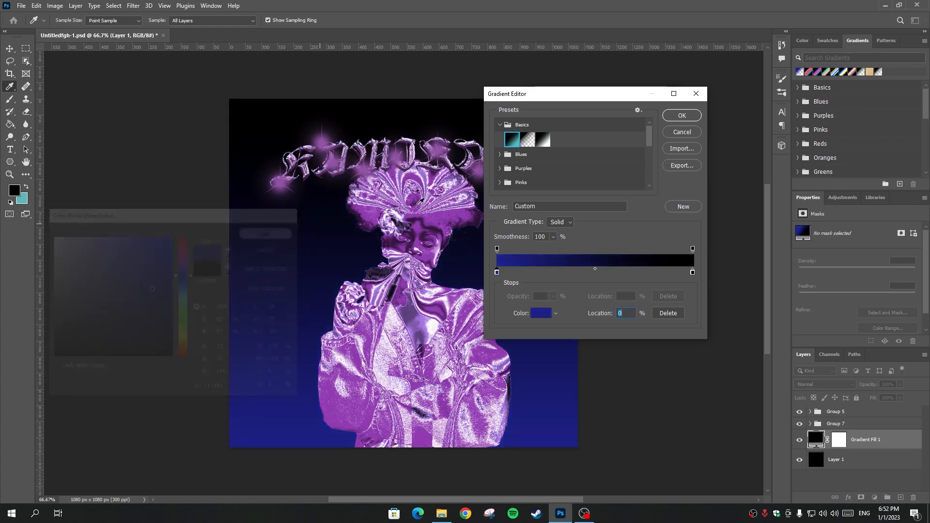
{"action": "left_click", "coordinate": [691, 115]}
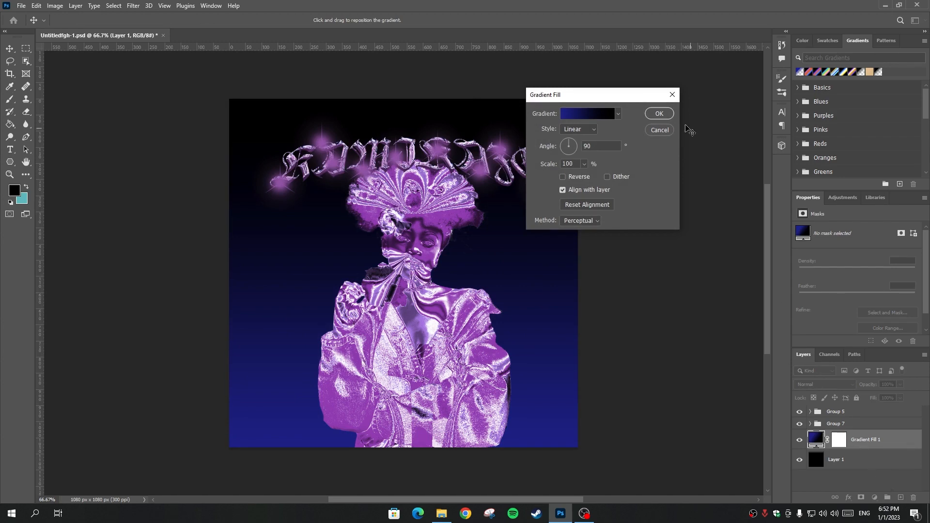
{"action": "left_click", "coordinate": [668, 115]}
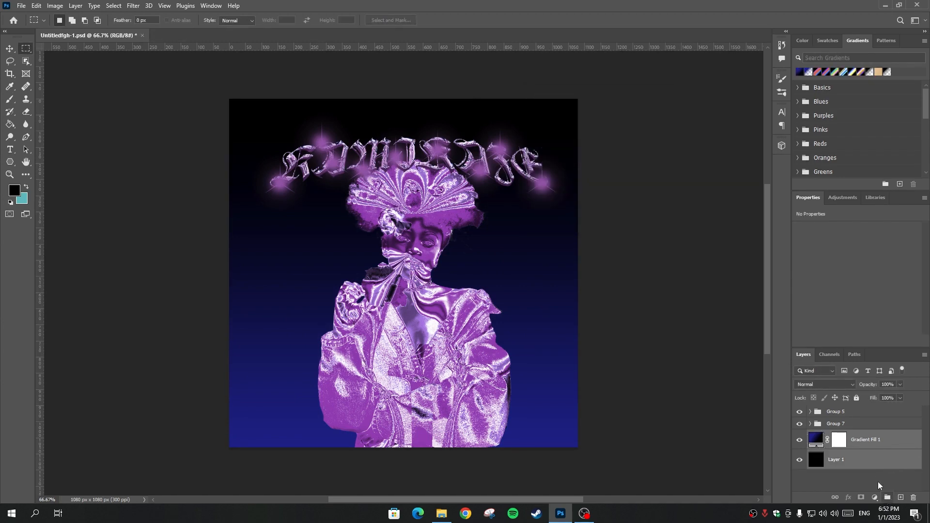
Merge the gradient fill with the black layer and add 3.44% Gaussian monochromatic noise to the result
{"action": "right_click", "coordinate": [873, 460]}
{"action": "left_click", "coordinate": [843, 341]}
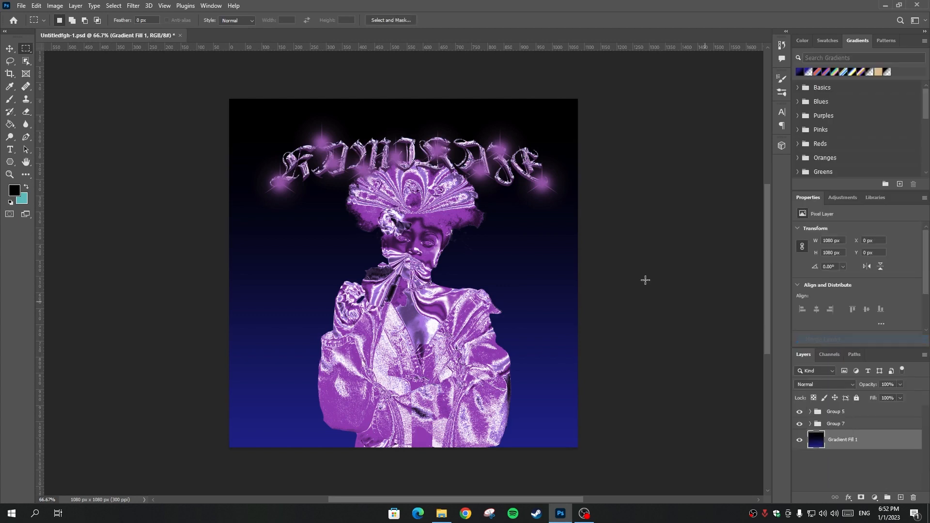
{"action": "left_click", "coordinate": [133, 6]}
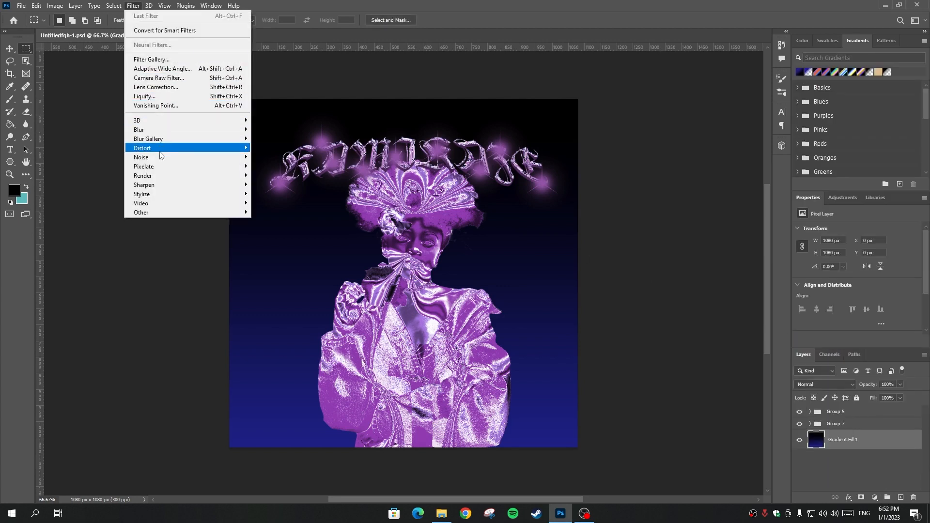
{"action": "mouse_move", "coordinate": [167, 162]}
{"action": "left_click", "coordinate": [273, 158]}
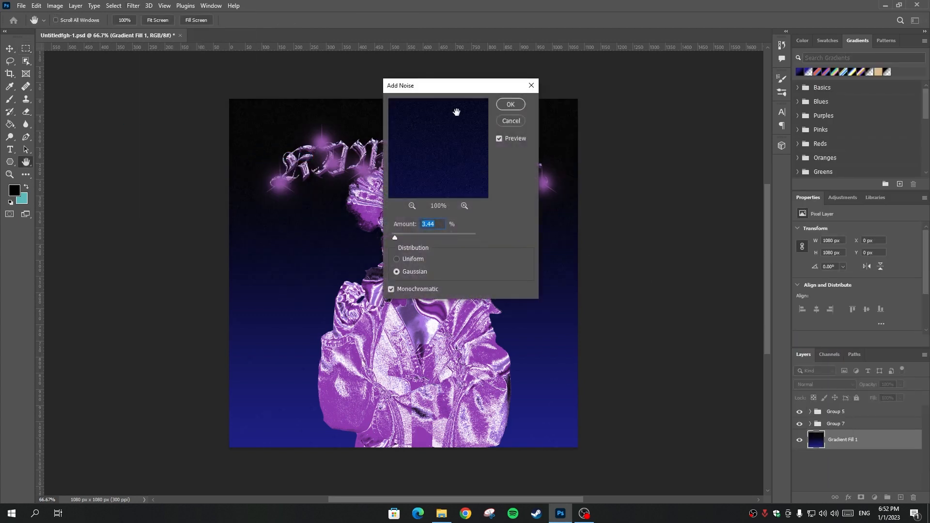
{"action": "left_click", "coordinate": [513, 105]}
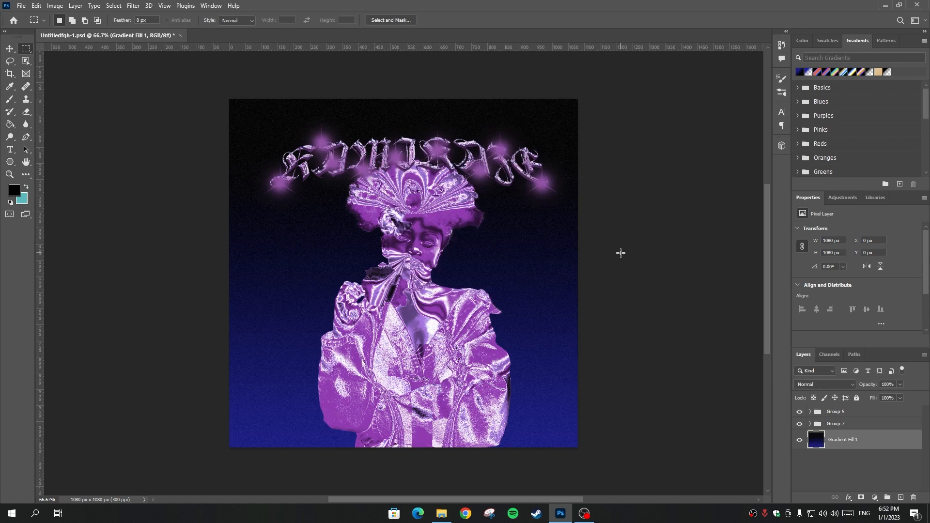
Duplicate the woman's group, Group 7, and merge the copy into a single pixel layer
{"action": "left_click", "coordinate": [841, 427]}
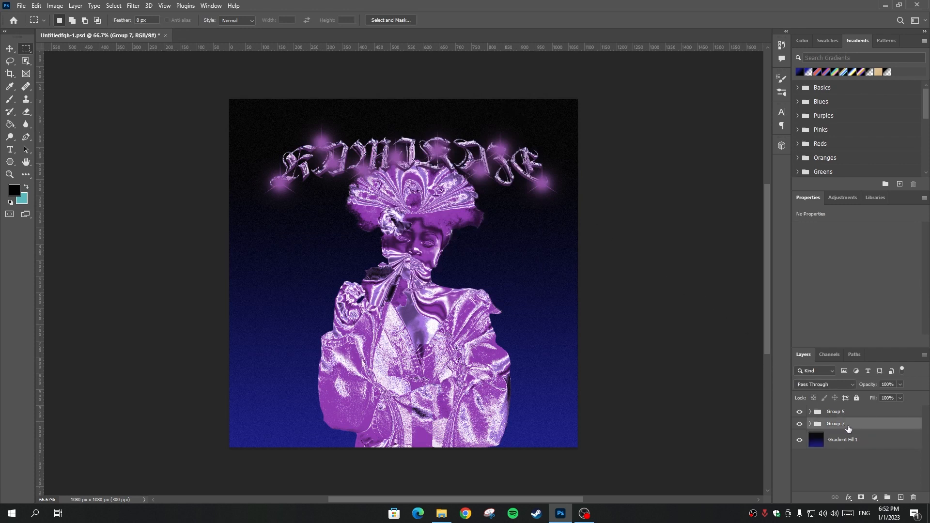
{"action": "key", "text": "ctrl+j"}
{"action": "right_click", "coordinate": [854, 427]}
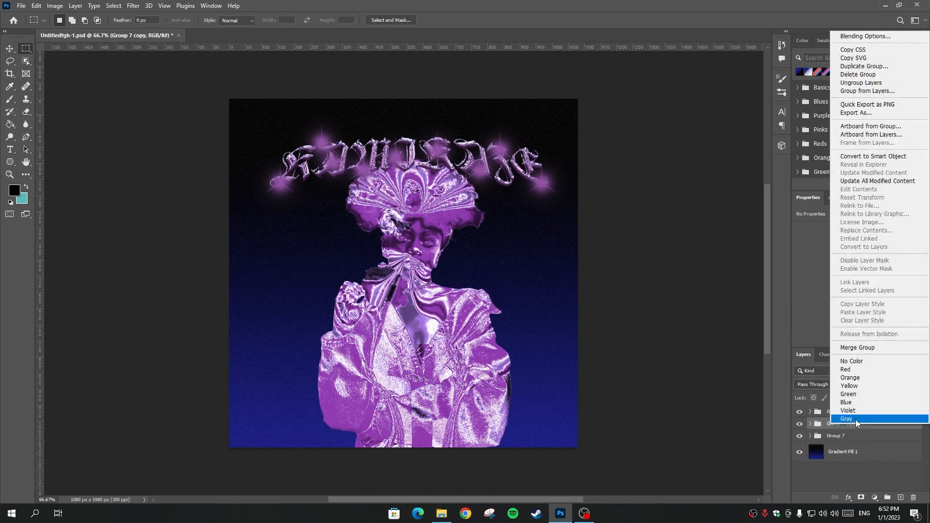
{"action": "left_click", "coordinate": [857, 348]}
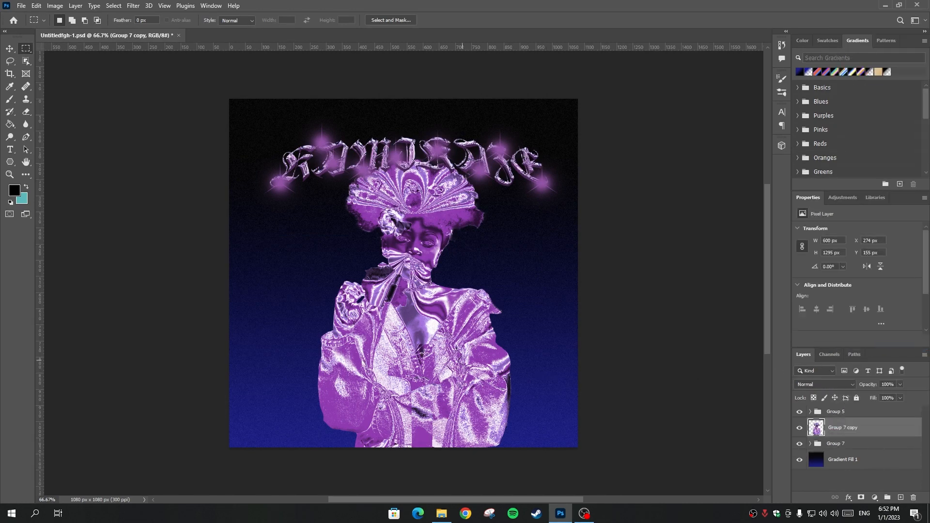
Sample the woman just below her face with the Clone Stamp tool and try a cloning stroke on the merged copy
{"action": "left_click", "coordinate": [26, 99]}
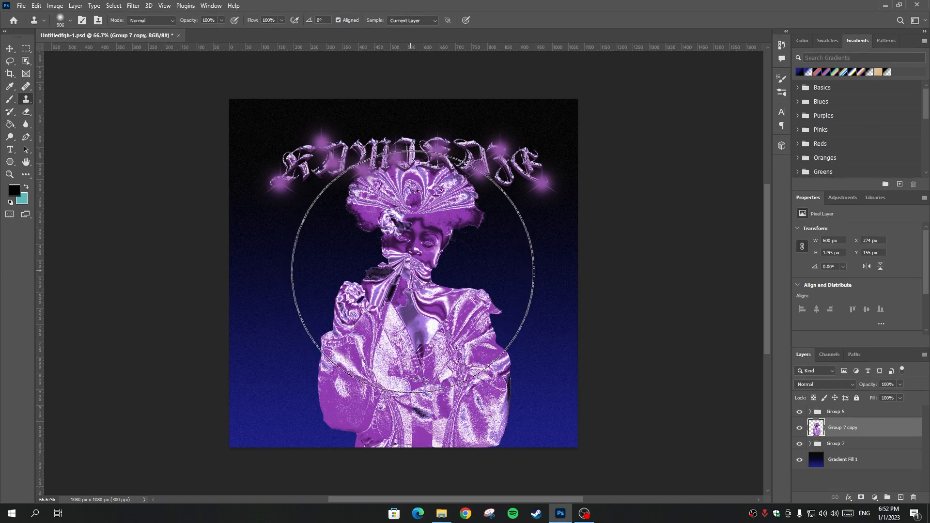
{"action": "key", "text": "alt"}
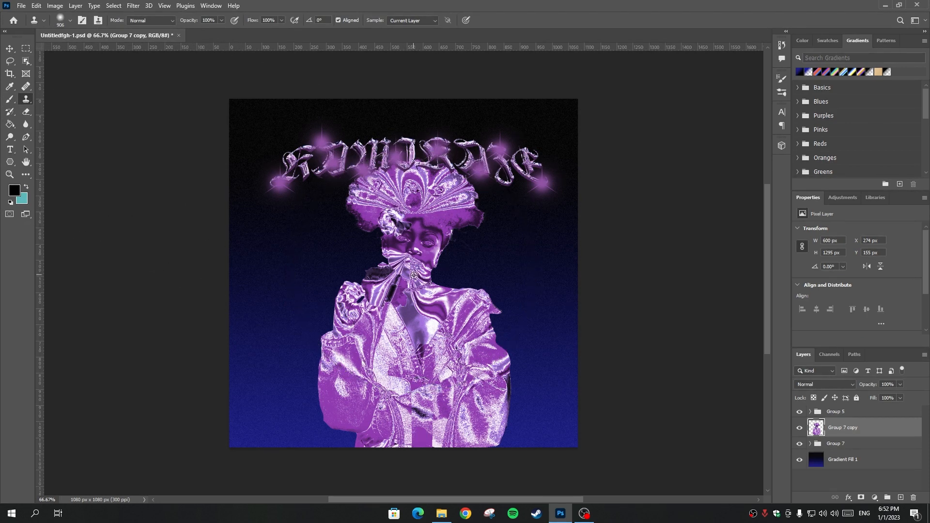
{"action": "left_click", "coordinate": [414, 275], "text": "alt"}
{"action": "mouse_move", "coordinate": [404, 331]}
{"action": "left_mouse_down"}
{"action": "mouse_move", "coordinate": [451, 276]}
{"action": "mouse_move", "coordinate": [402, 339]}
{"action": "mouse_move", "coordinate": [435, 338]}
{"action": "left_mouse_up"}
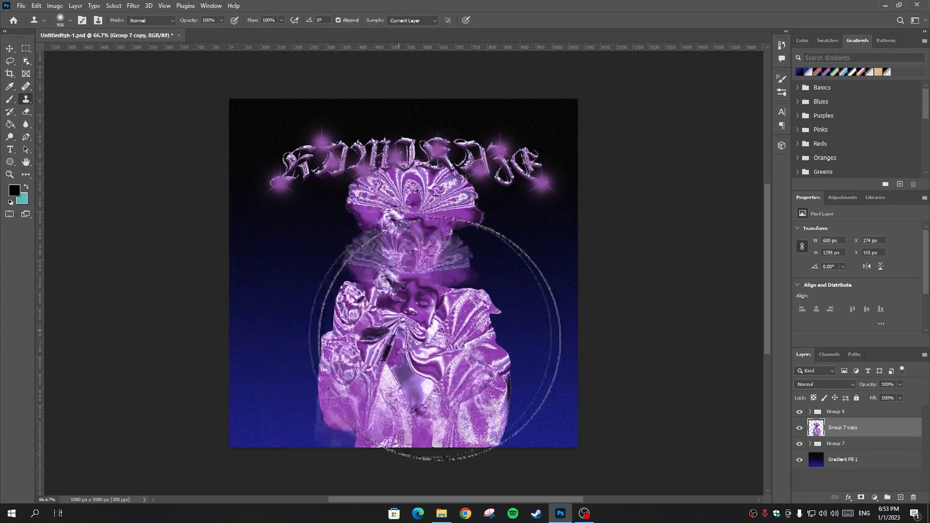
Add a new layer above the merged copy and clone overlapping soft copies of the woman on both sides of the central figure
{"action": "left_click", "coordinate": [900, 497]}
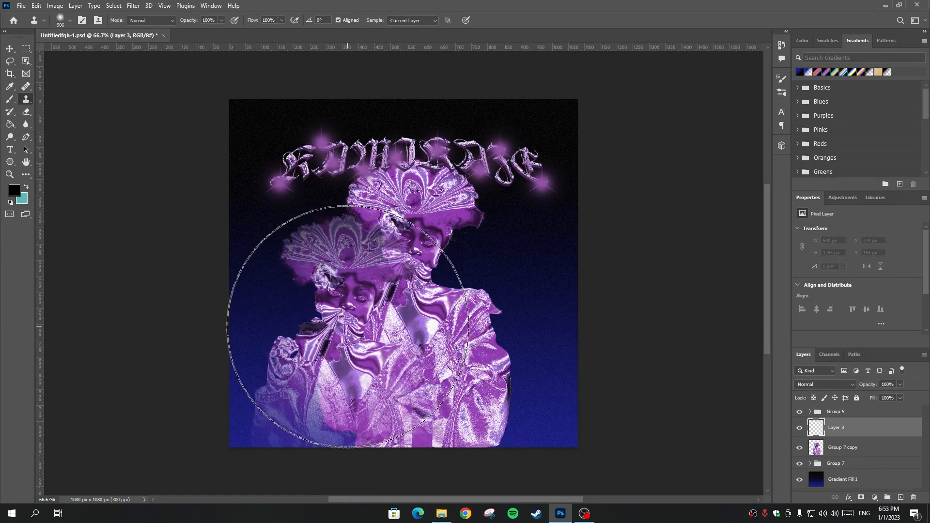
{"action": "mouse_move", "coordinate": [348, 326]}
{"action": "left_mouse_down"}
{"action": "mouse_move", "coordinate": [327, 349]}
{"action": "mouse_move", "coordinate": [492, 357]}
{"action": "mouse_move", "coordinate": [478, 351]}
{"action": "left_mouse_up"}
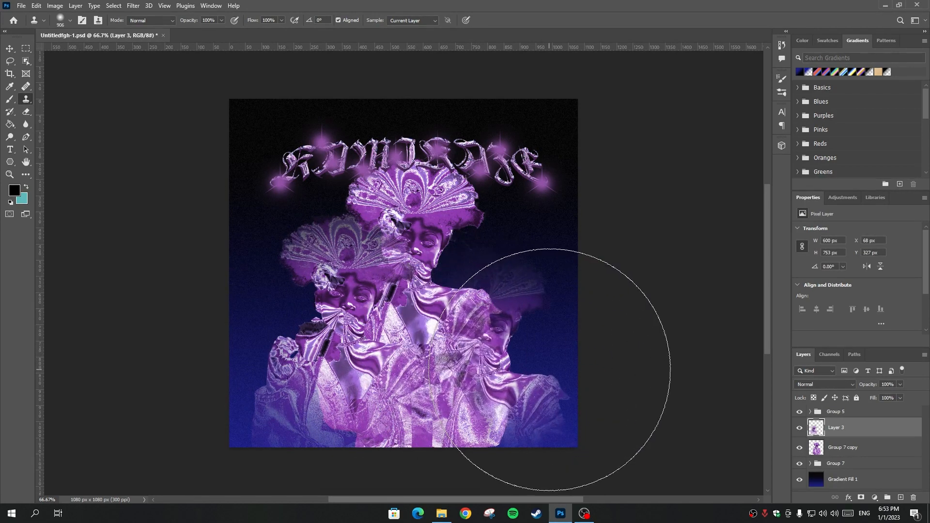
{"action": "mouse_move", "coordinate": [546, 361]}
{"action": "left_mouse_down"}
{"action": "mouse_move", "coordinate": [547, 381]}
{"action": "mouse_move", "coordinate": [485, 383]}
{"action": "left_mouse_up"}
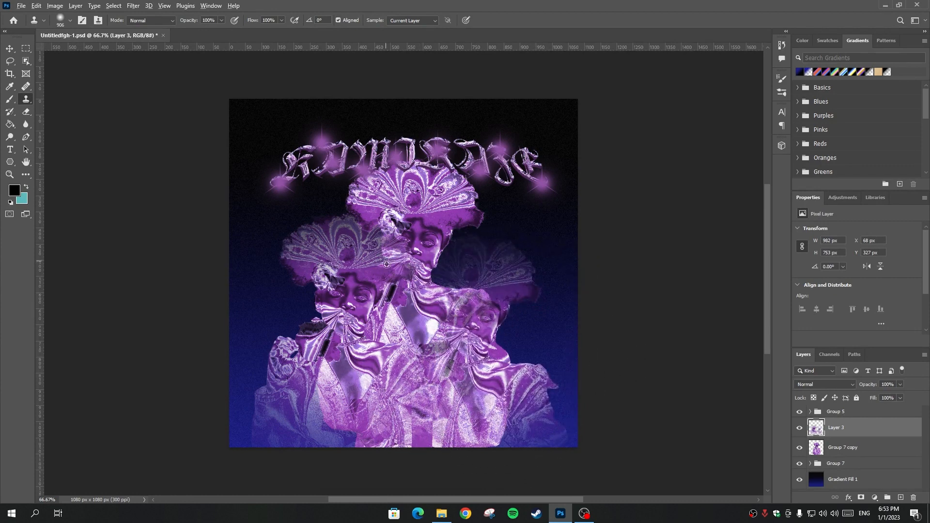
{"action": "mouse_move", "coordinate": [393, 325]}
{"action": "left_mouse_down"}
{"action": "mouse_move", "coordinate": [361, 228]}
{"action": "mouse_move", "coordinate": [376, 243]}
{"action": "mouse_move", "coordinate": [369, 238]}
{"action": "left_mouse_up"}
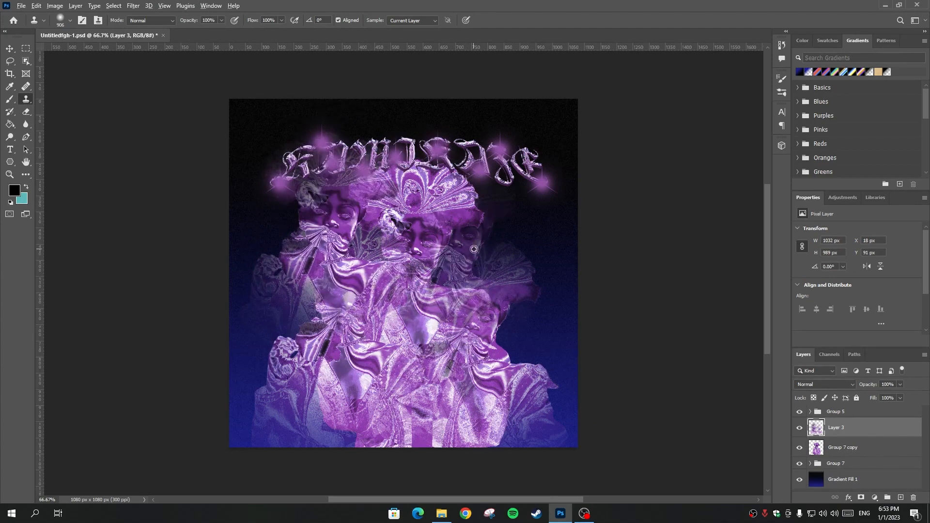
{"action": "mouse_move", "coordinate": [460, 250]}
{"action": "left_mouse_down"}
{"action": "mouse_move", "coordinate": [441, 311]}
{"action": "mouse_move", "coordinate": [395, 281]}
{"action": "mouse_move", "coordinate": [389, 258]}
{"action": "mouse_move", "coordinate": [327, 260]}
{"action": "left_mouse_up"}
Apply a Gaussian Blur with a 19.4 pixel radius to the layer of cloned figures
{"action": "left_click", "coordinate": [132, 6]}
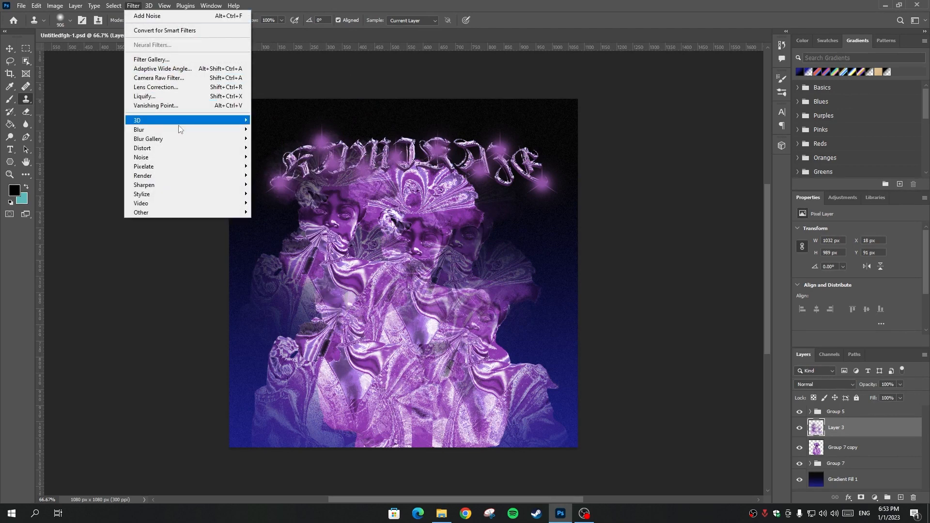
{"action": "mouse_move", "coordinate": [182, 129]}
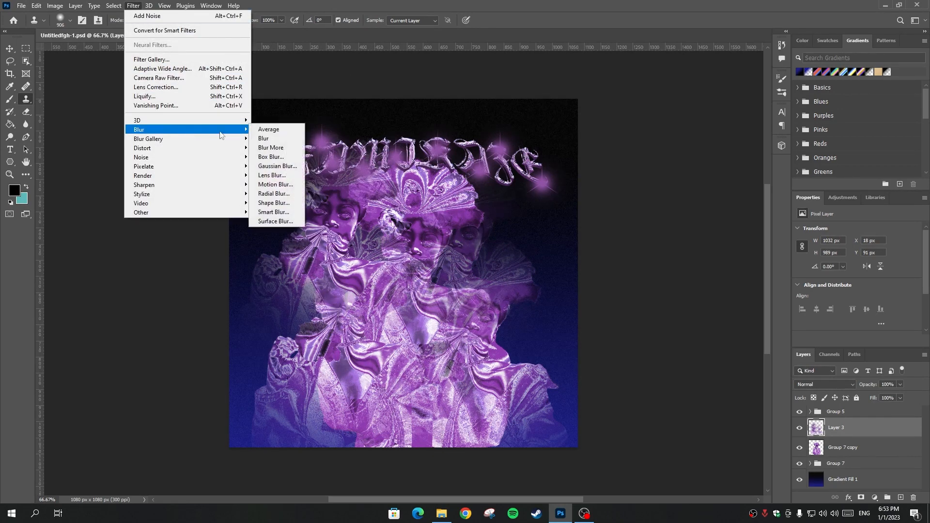
{"action": "left_click", "coordinate": [287, 167]}
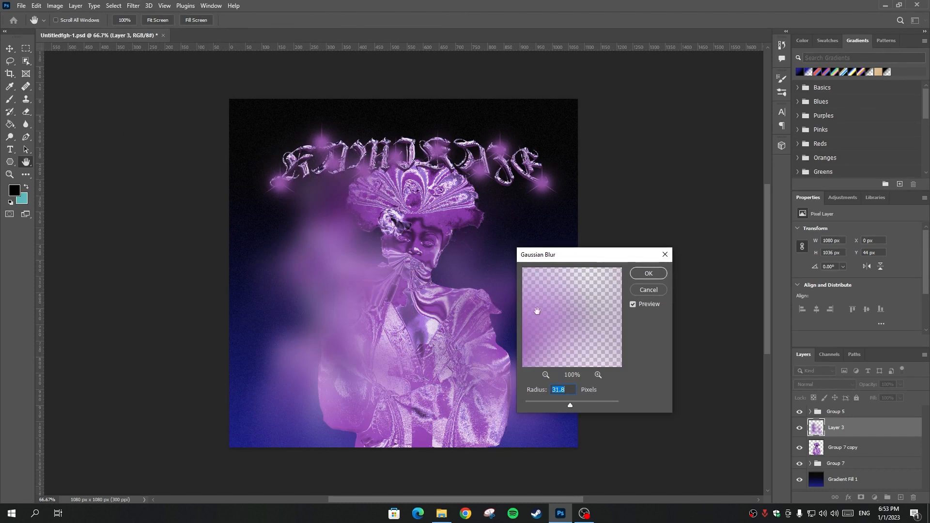
{"action": "left_click_drag", "start_coordinate": [572, 402], "coordinate": [567, 406]}
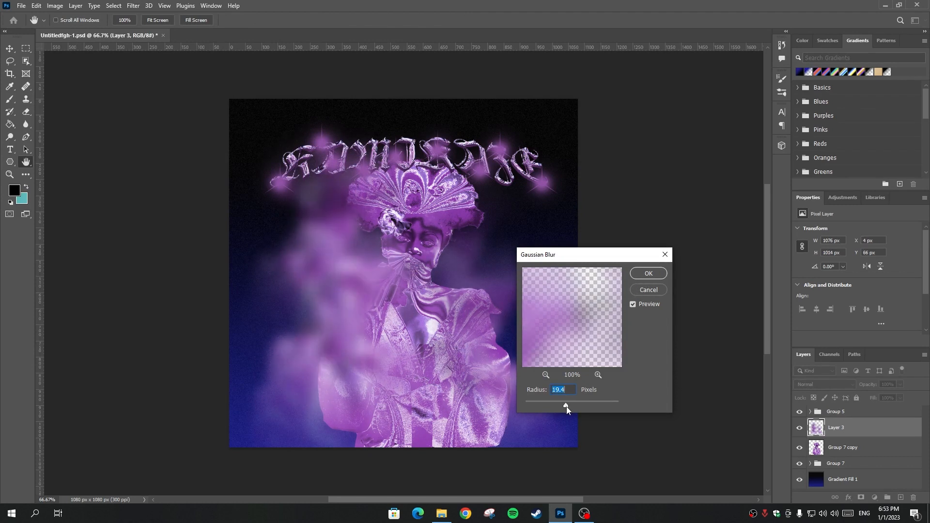
{"action": "left_click", "coordinate": [649, 273]}
Move the blurred clone layer below the woman's group and delete the merged Group 7 copy layer
{"action": "key", "text": "s"}
{"action": "left_click_drag", "start_coordinate": [846, 430], "coordinate": [849, 470]}
{"action": "key", "text": "v"}
{"action": "left_click_drag", "start_coordinate": [857, 426], "coordinate": [913, 497]}
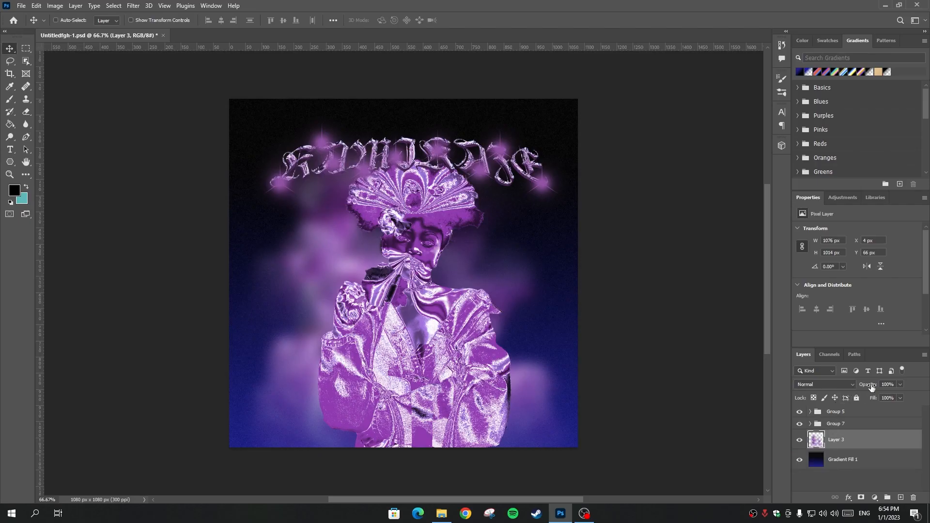
Lower the opacity of the blurred clone layer to 82%
{"action": "left_click_drag", "start_coordinate": [872, 386], "coordinate": [870, 386]}
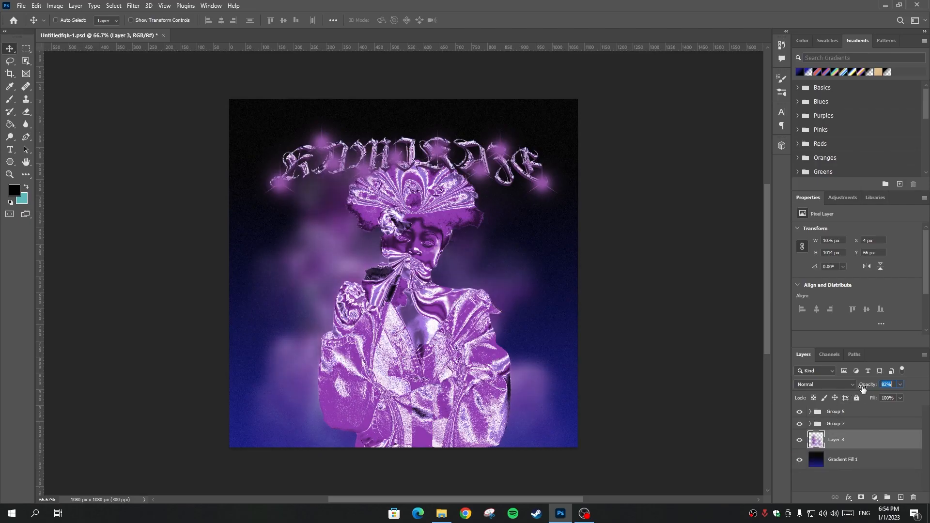